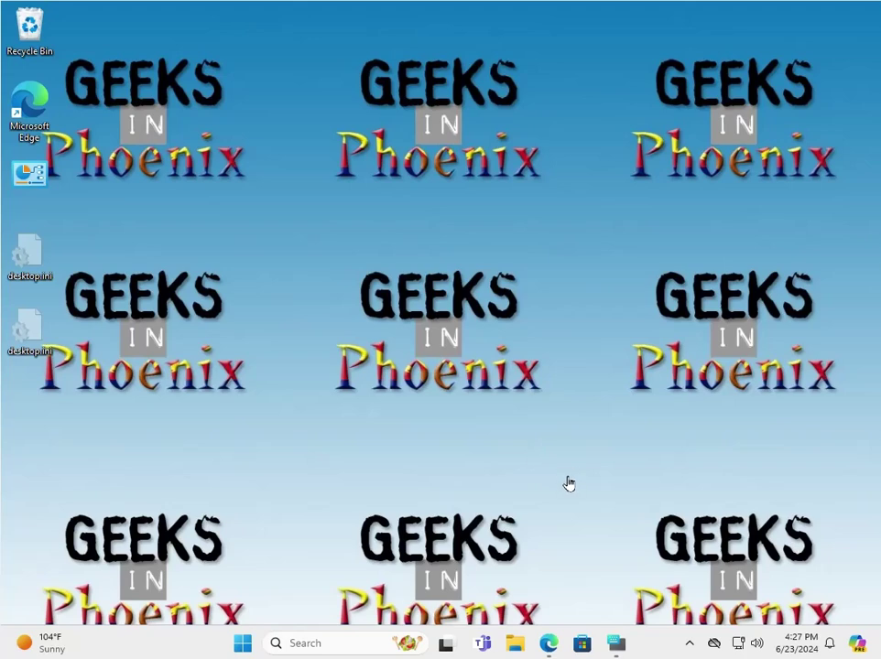
{"action": "left_click", "coordinate": [514, 646]}
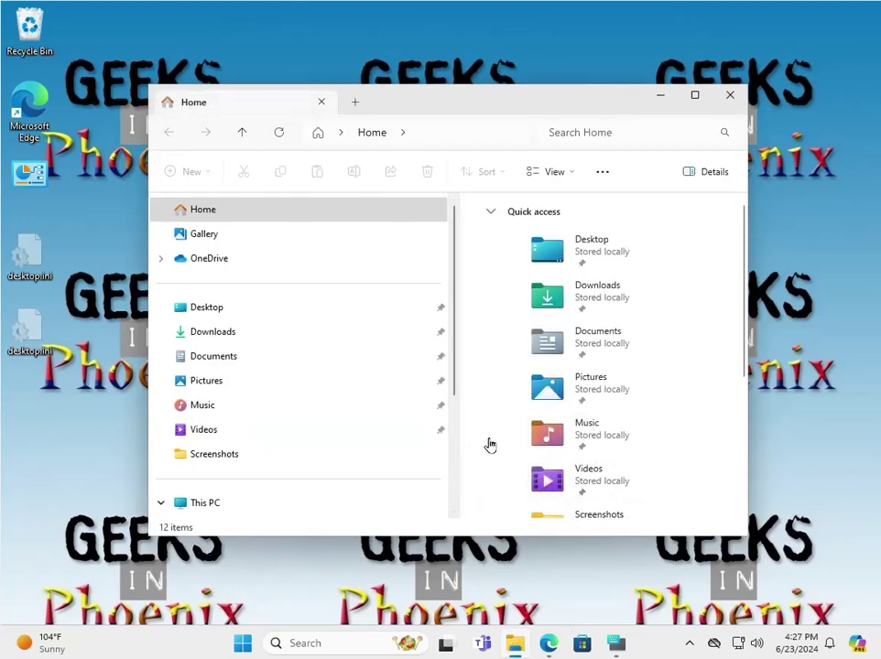
{"action": "left_click", "coordinate": [728, 95]}
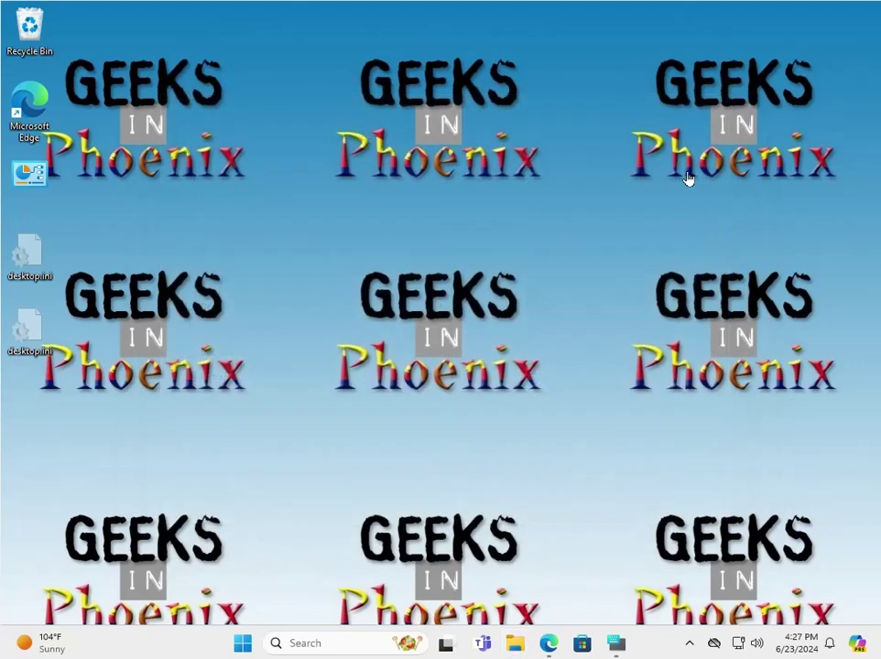
{"action": "right_click", "coordinate": [235, 647]}
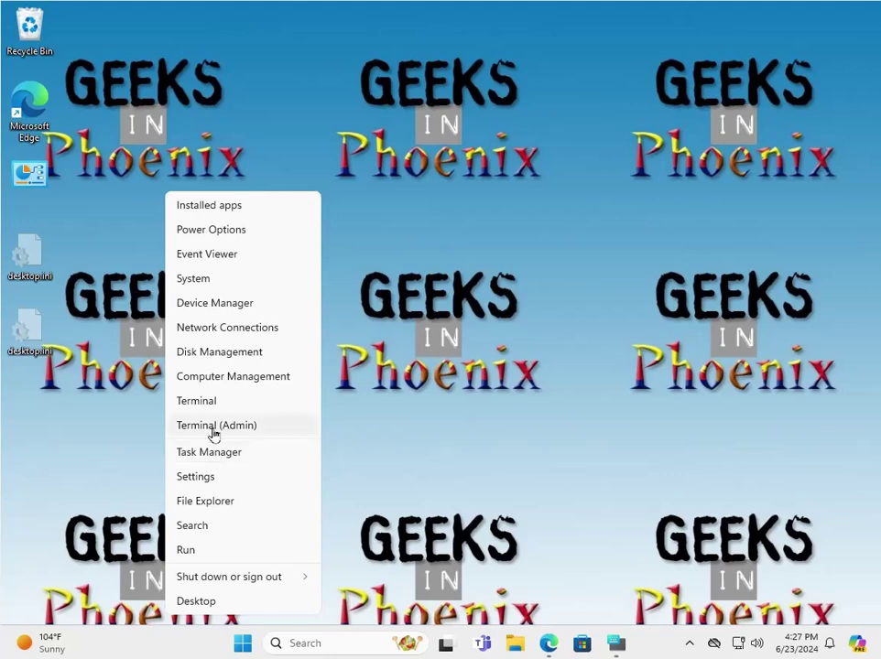
{"action": "left_click", "coordinate": [210, 506]}
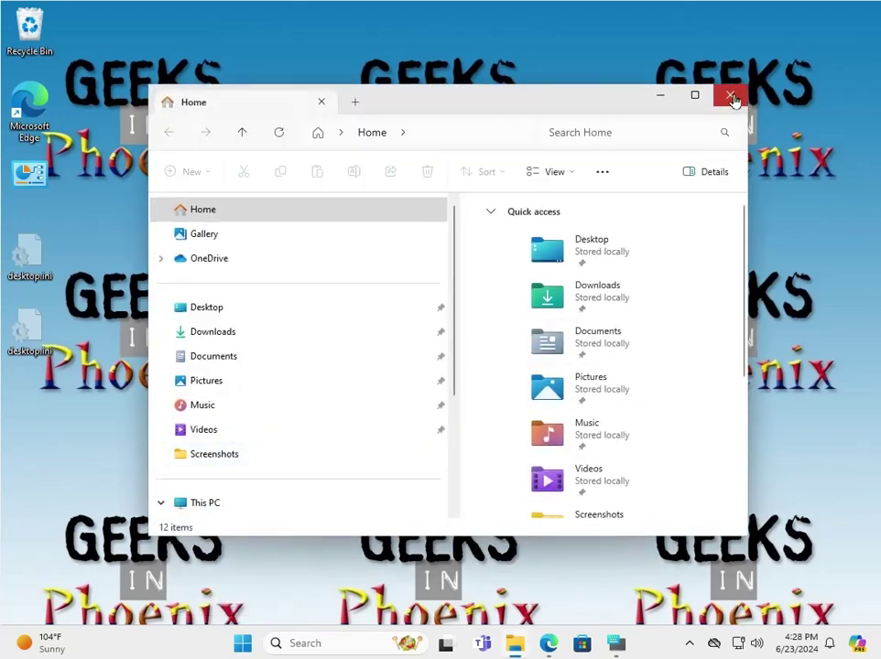
{"action": "left_click", "coordinate": [731, 96]}
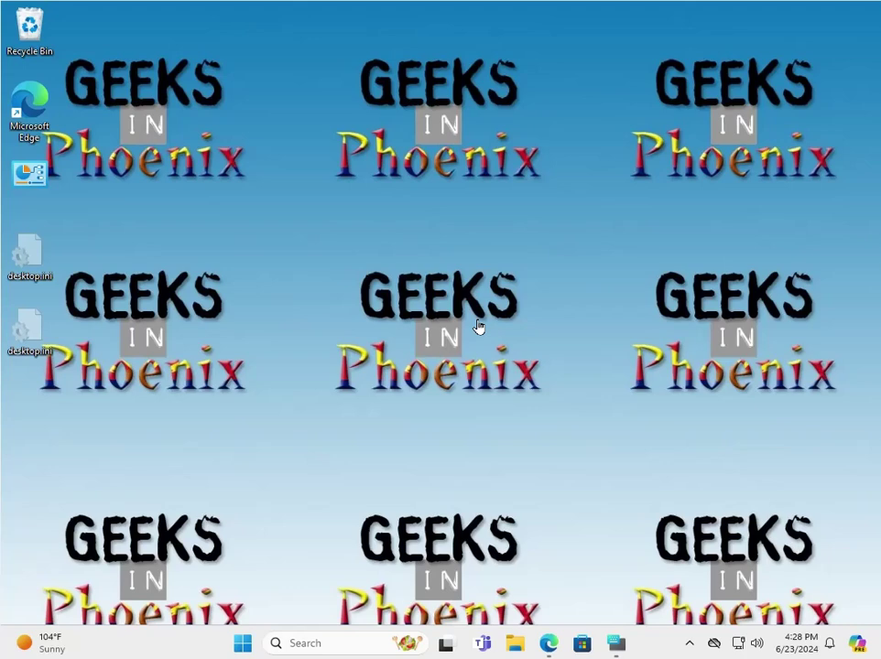
Open the Documents folder in File Explorer and create a desktop shortcut to New Text Document.txt
{"action": "key", "text": "super+e"}
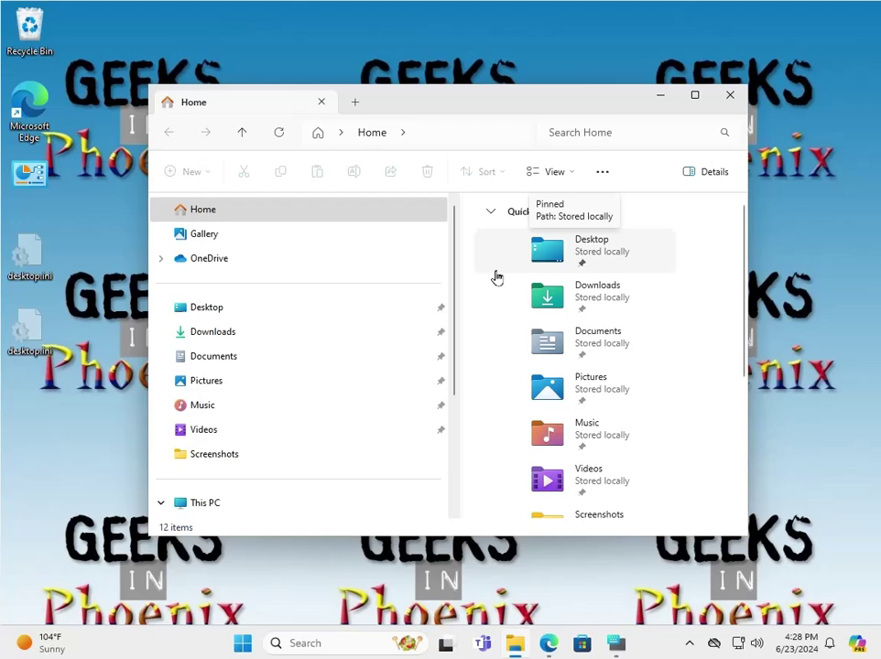
{"action": "scroll", "coordinate": [302, 353], "scroll_direction": "down", "scroll_amount": 3}
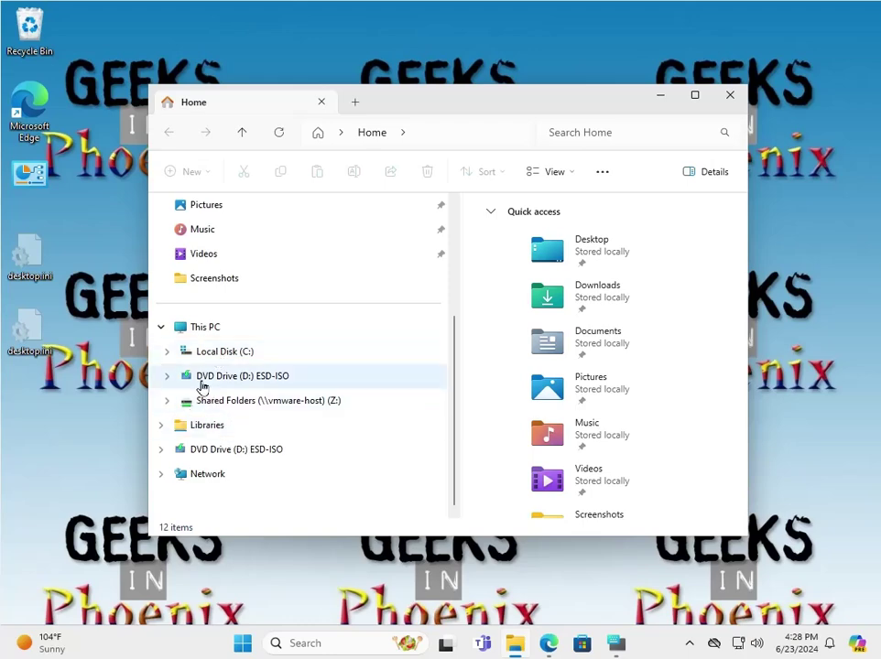
{"action": "scroll", "coordinate": [220, 357], "scroll_direction": "up", "scroll_amount": 2}
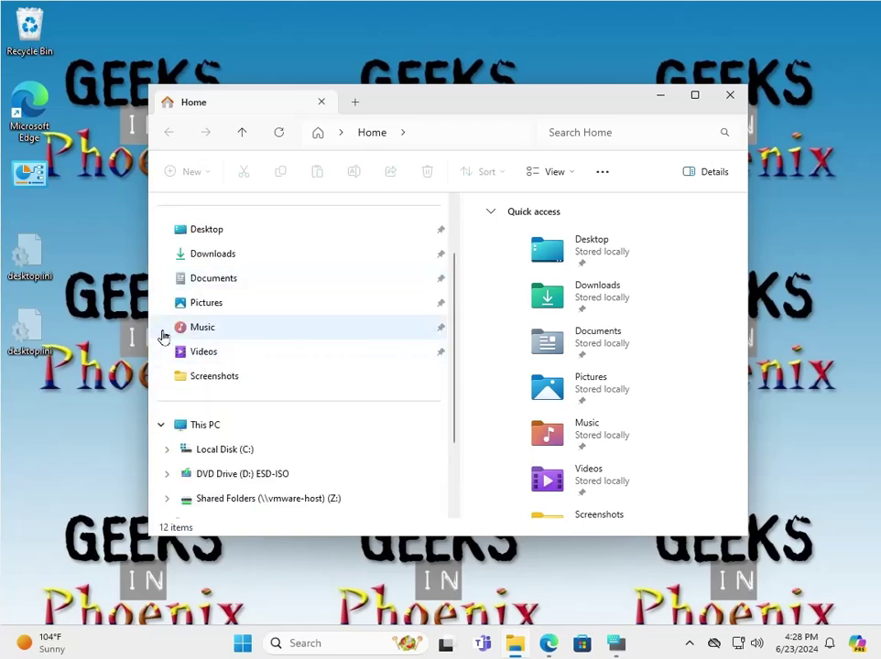
{"action": "left_click", "coordinate": [204, 280]}
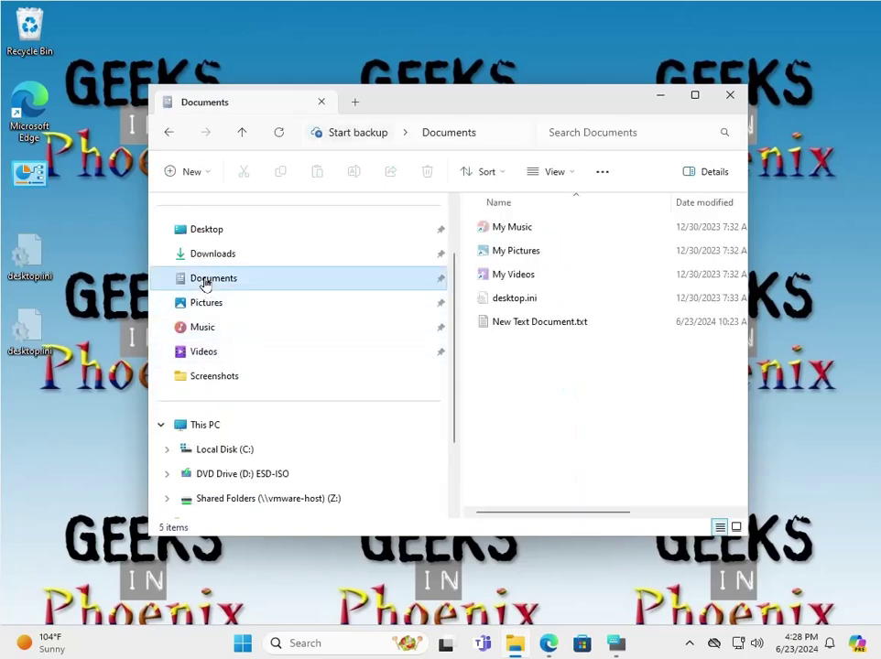
{"action": "left_click", "coordinate": [493, 330]}
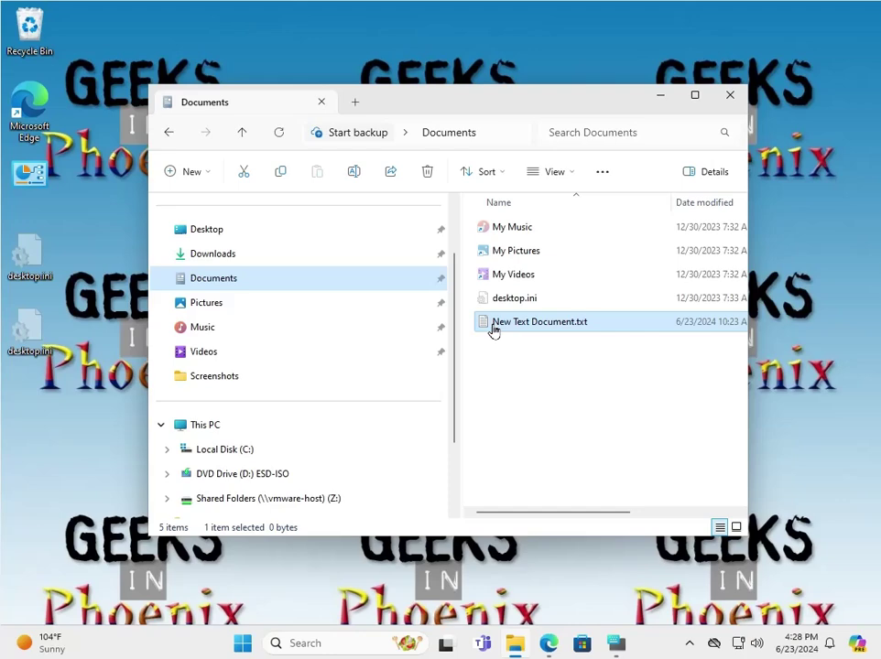
{"action": "left_click_drag", "start_coordinate": [492, 329], "coordinate": [820, 452]}
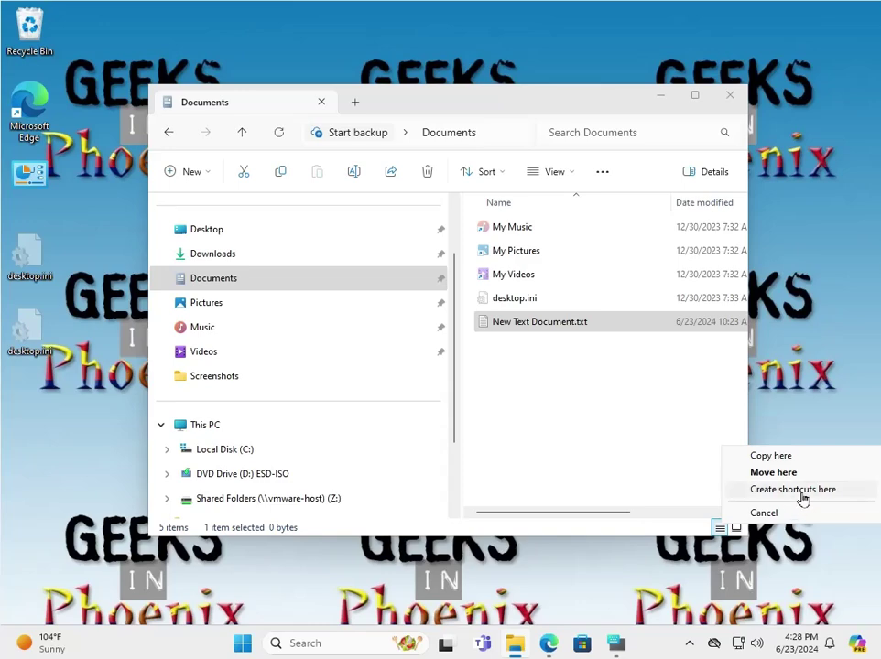
{"action": "left_click", "coordinate": [802, 498]}
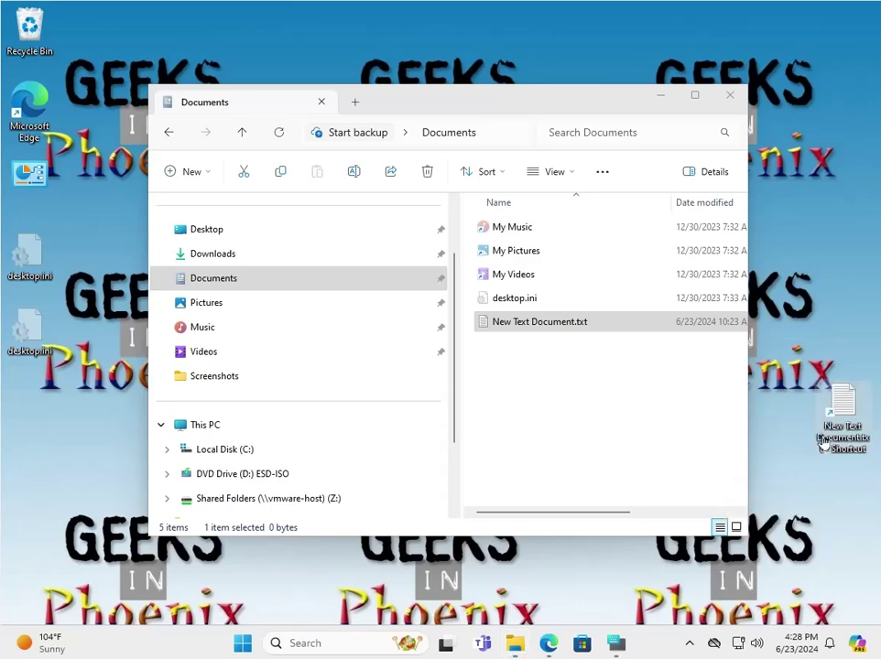
Create a desktop shortcut to the Desktop folder under C:\Users\Geek, and close File Explorer
{"action": "left_click", "coordinate": [174, 458]}
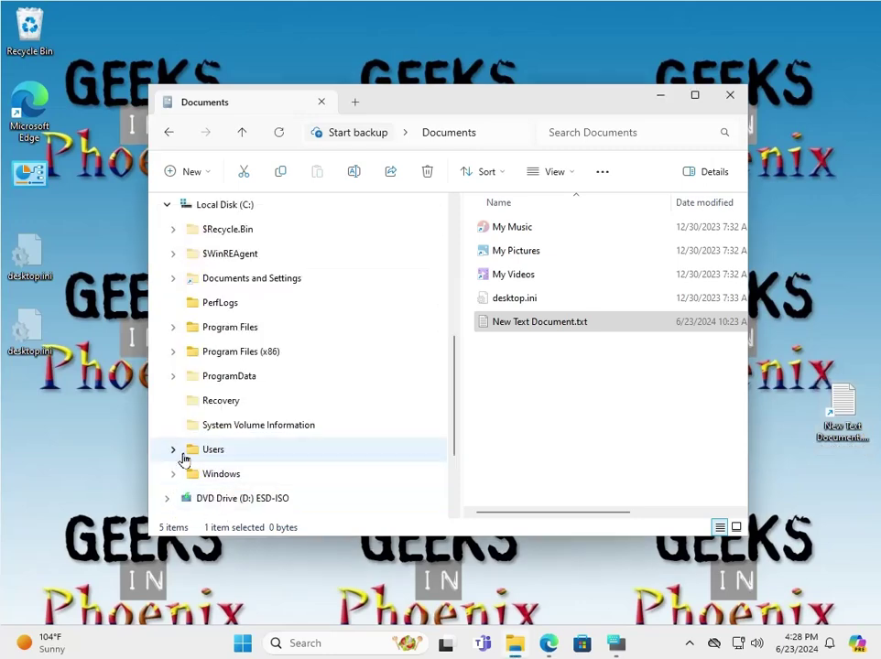
{"action": "left_click", "coordinate": [180, 455]}
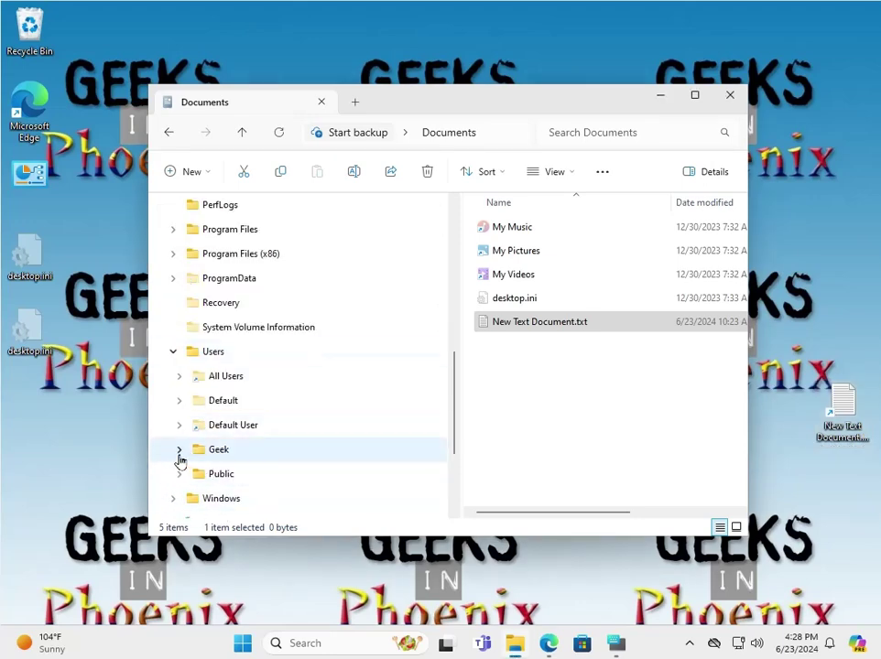
{"action": "left_click", "coordinate": [179, 452]}
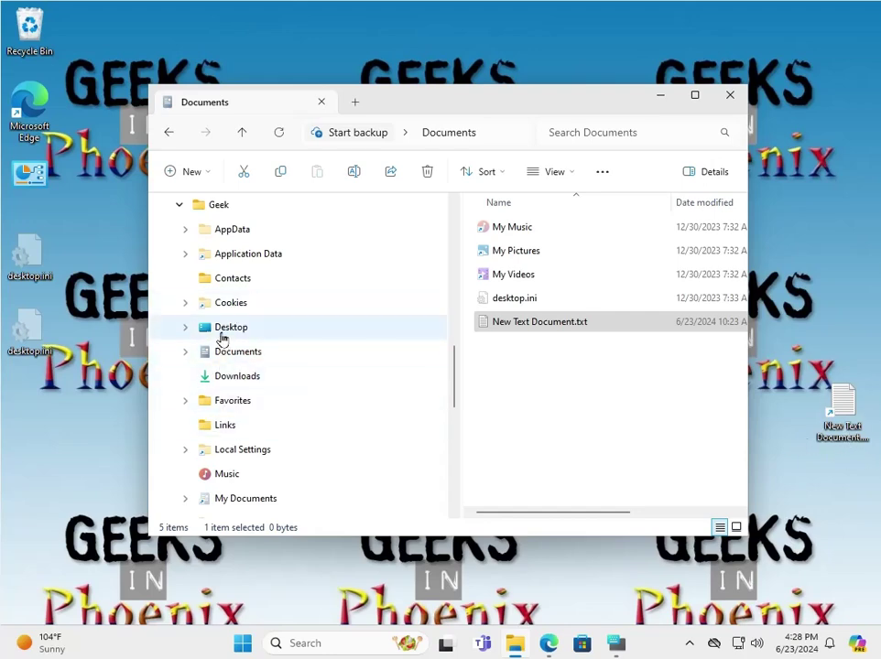
{"action": "left_click_drag", "start_coordinate": [222, 338], "coordinate": [813, 543]}
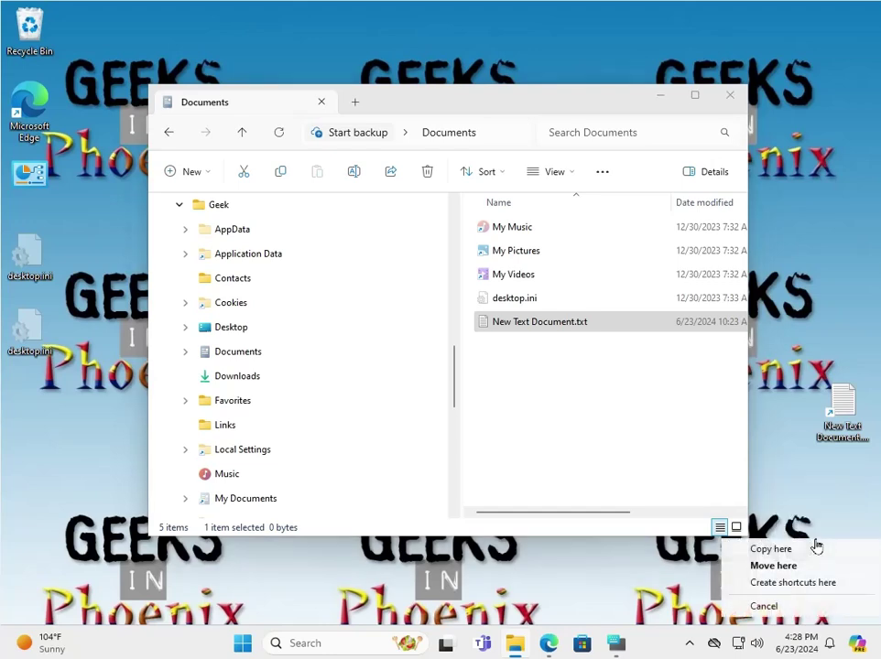
{"action": "left_click", "coordinate": [796, 582]}
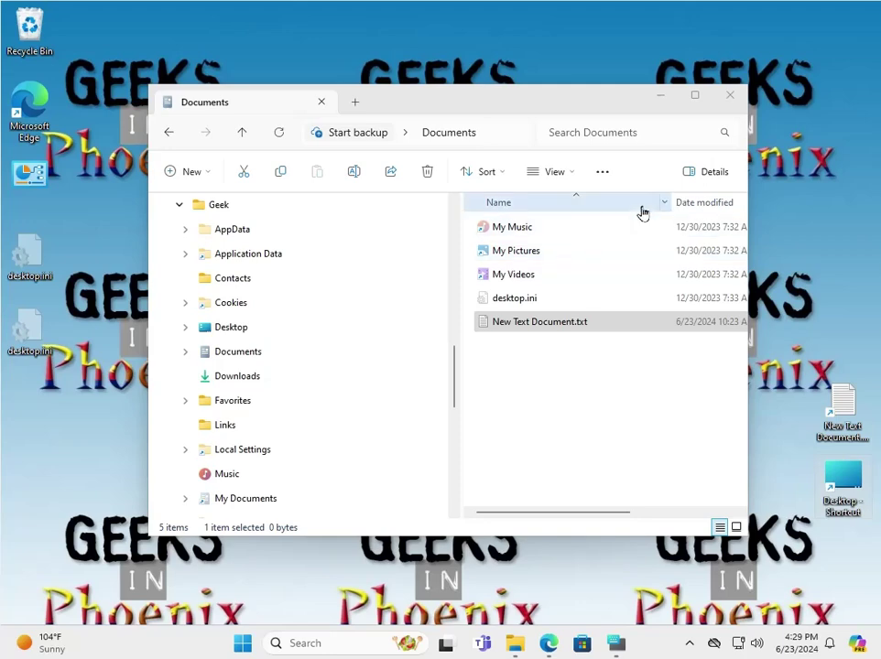
{"action": "left_click", "coordinate": [730, 103]}
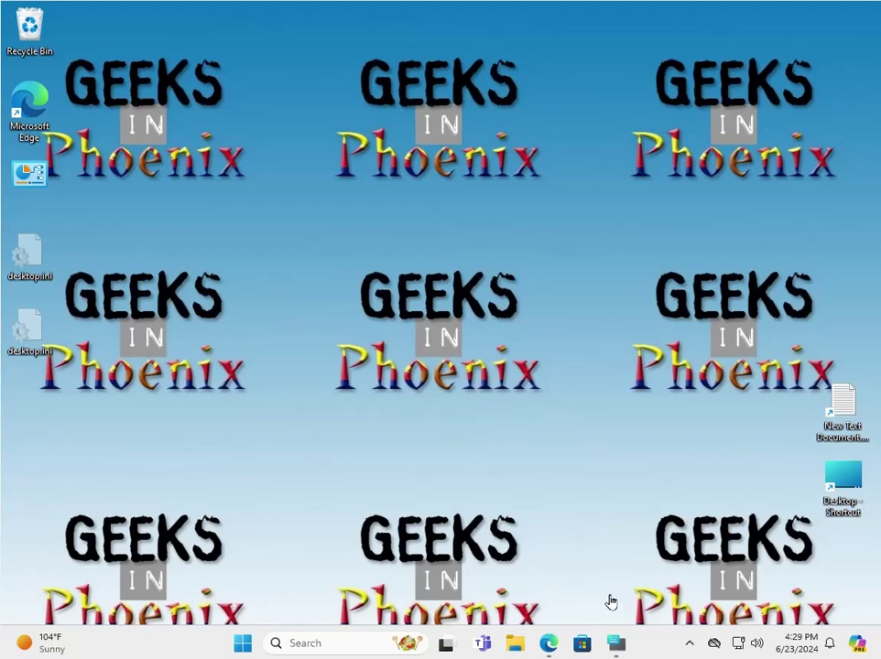
Create a desktop shortcut to the Mastering Windows 11 Shortcuts page open in Edge, and place the text document's shortcut in line with it
{"action": "left_click", "coordinate": [549, 644]}
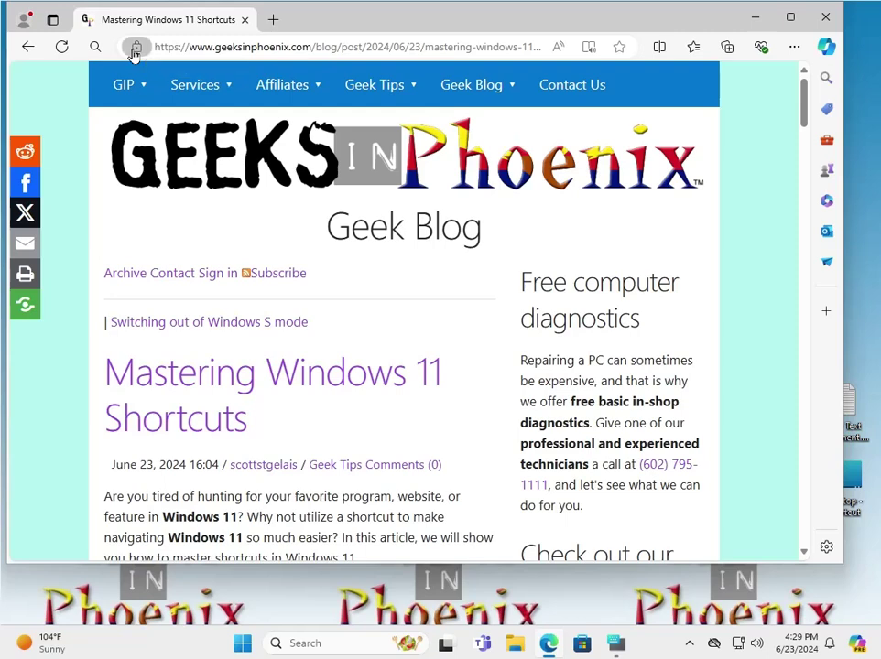
{"action": "left_click_drag", "start_coordinate": [134, 53], "coordinate": [664, 600]}
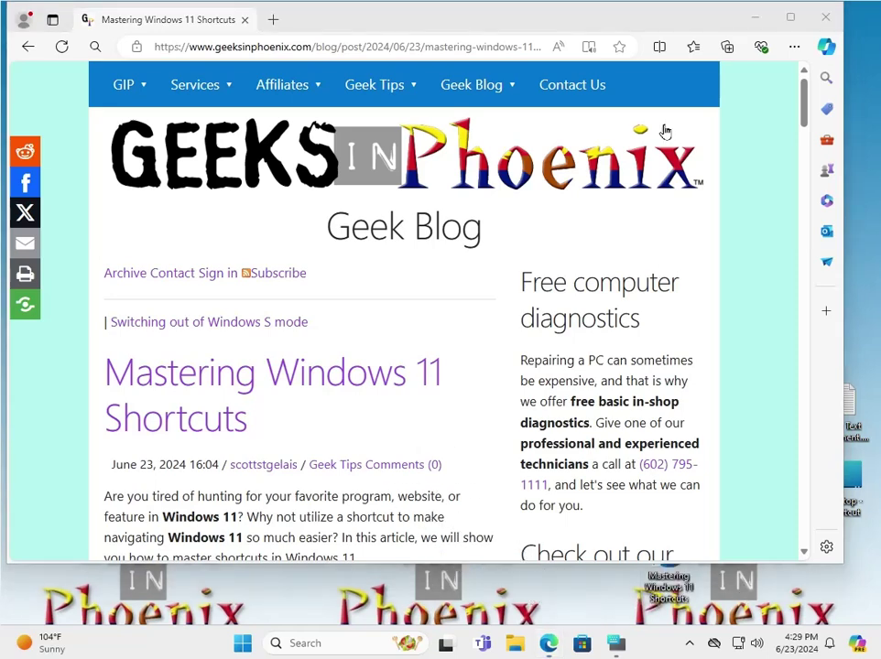
{"action": "left_click", "coordinate": [753, 20]}
{"action": "left_click", "coordinate": [752, 21]}
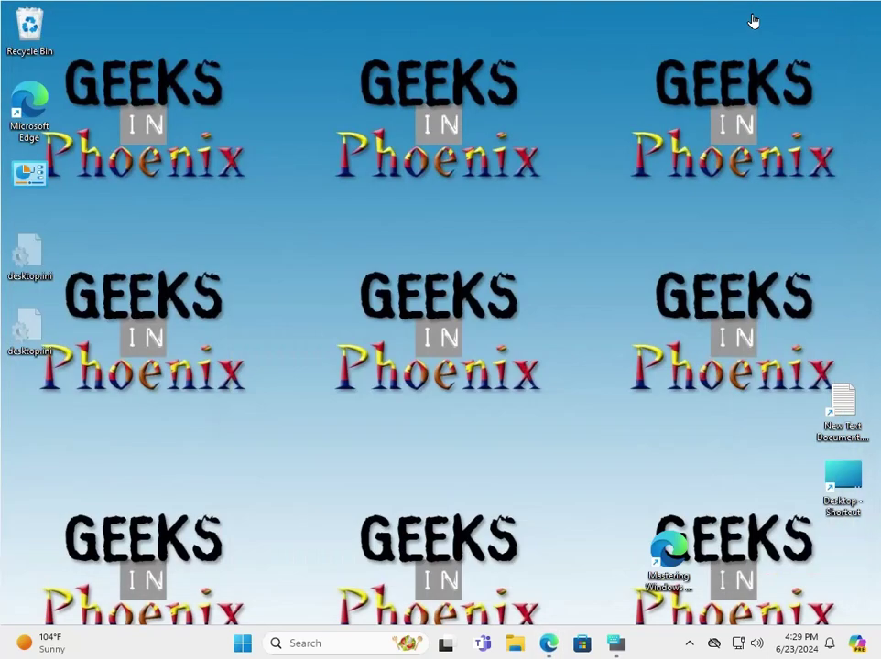
{"action": "left_click_drag", "start_coordinate": [673, 552], "coordinate": [646, 323]}
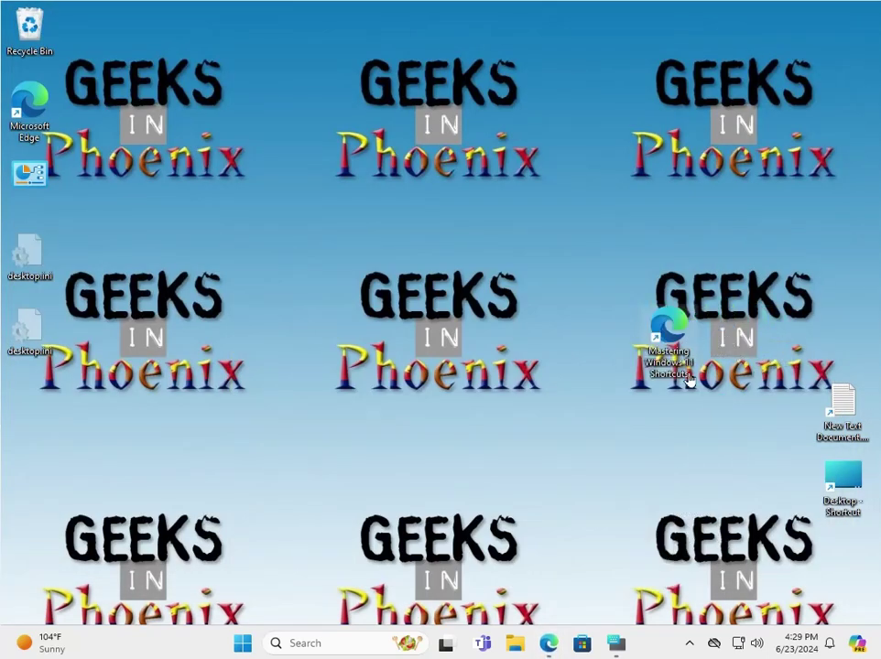
{"action": "left_click_drag", "start_coordinate": [846, 435], "coordinate": [574, 355]}
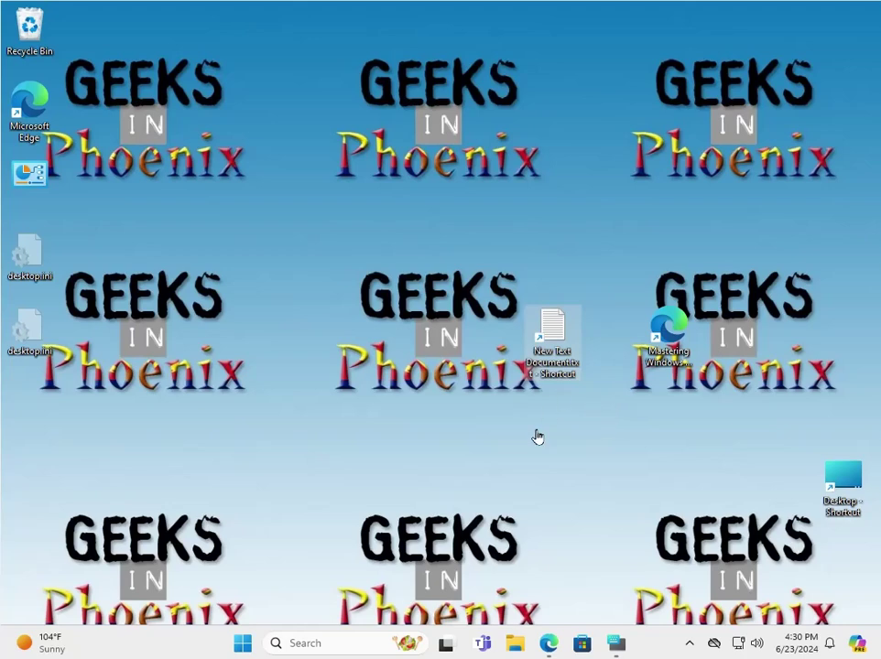
Assign Ctrl + Alt + 1 as the shortcut key of the New Text Document.txt shortcut, and test it by launching and closing the document
{"action": "right_click", "coordinate": [547, 350]}
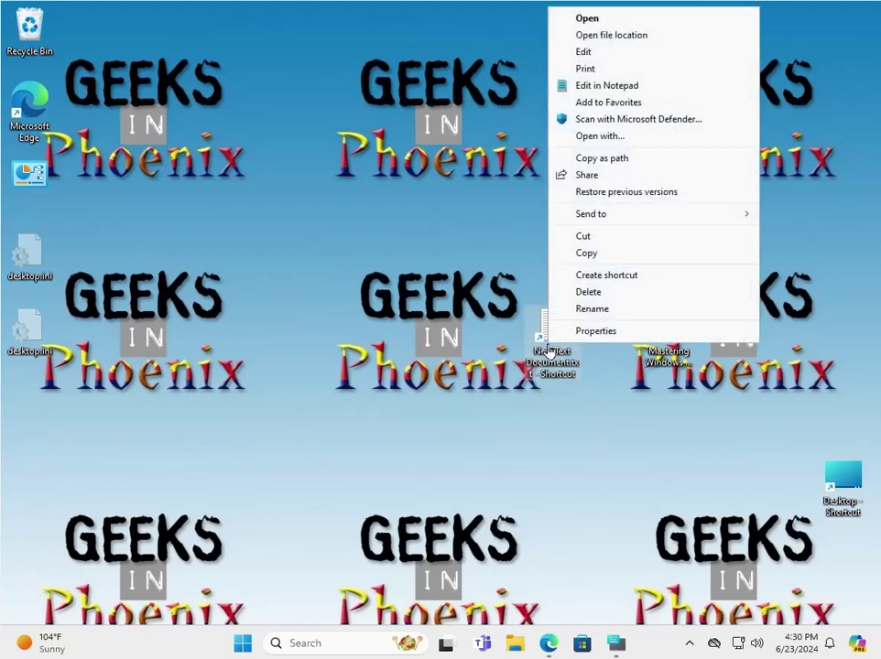
{"action": "left_click", "coordinate": [595, 331]}
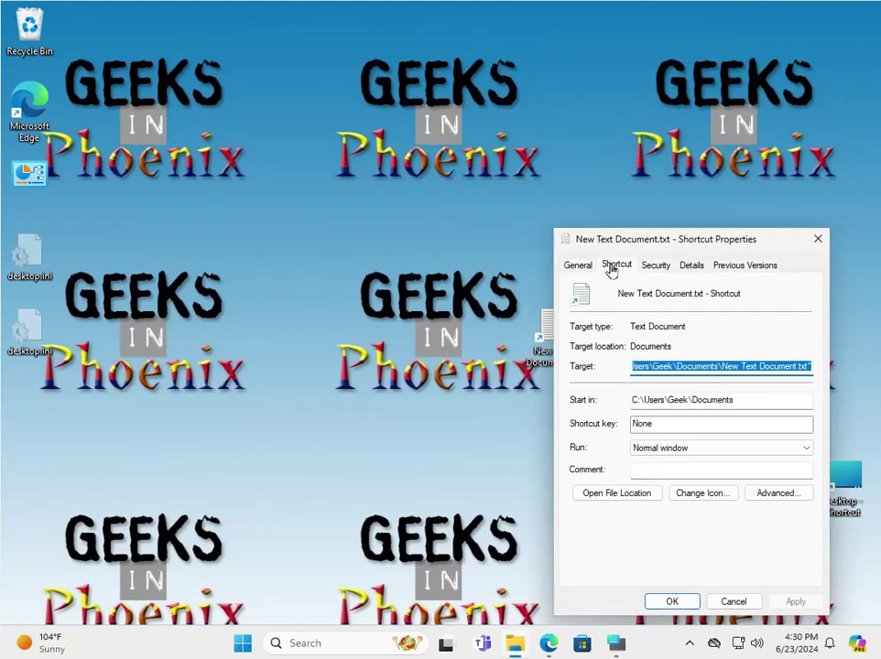
{"action": "left_click", "coordinate": [666, 427]}
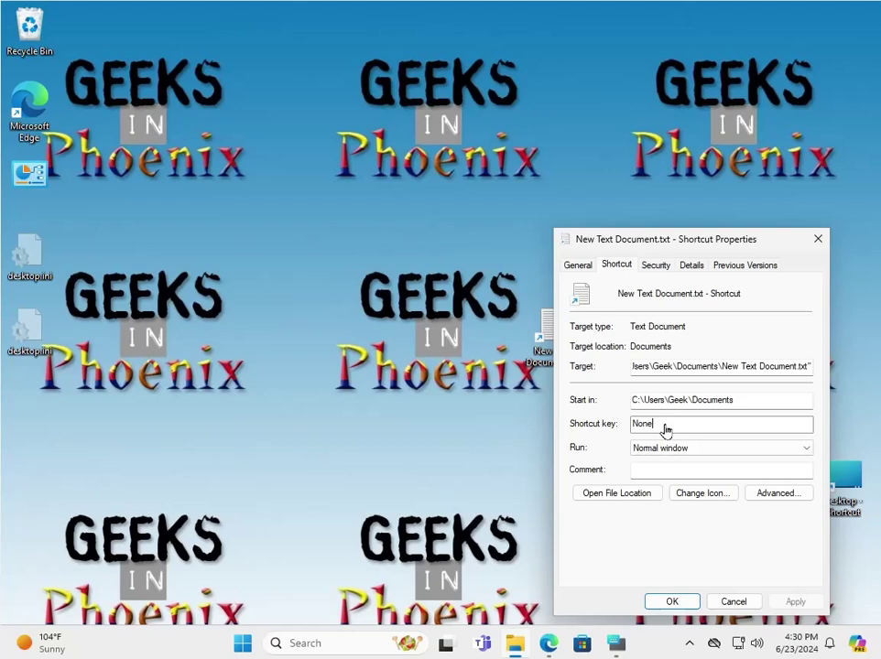
{"action": "key", "text": "KP_1"}
{"action": "key", "text": "BackSpace"}
{"action": "key", "text": "ctrl+alt+1"}
{"action": "left_click", "coordinate": [794, 602]}
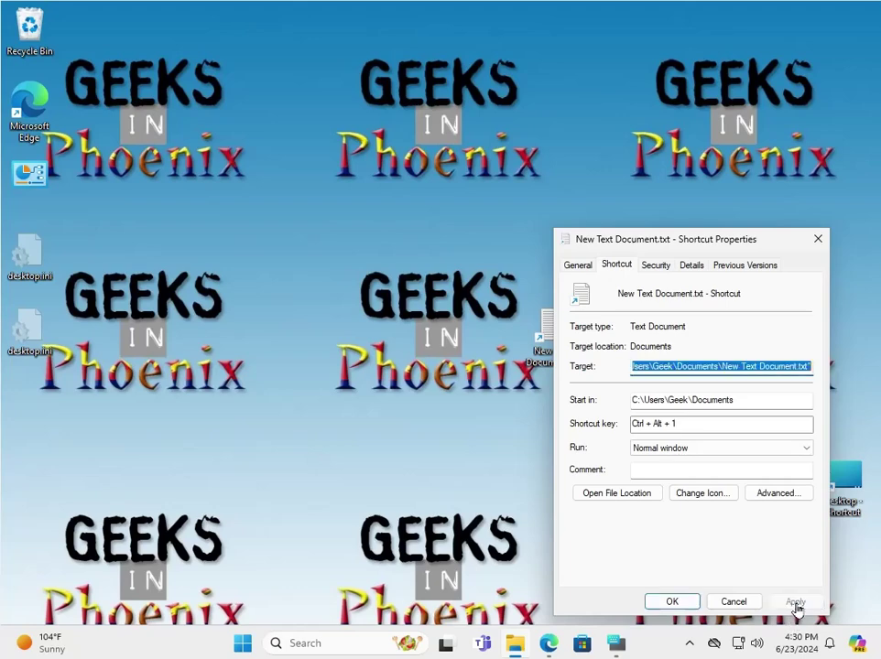
{"action": "left_click", "coordinate": [661, 604]}
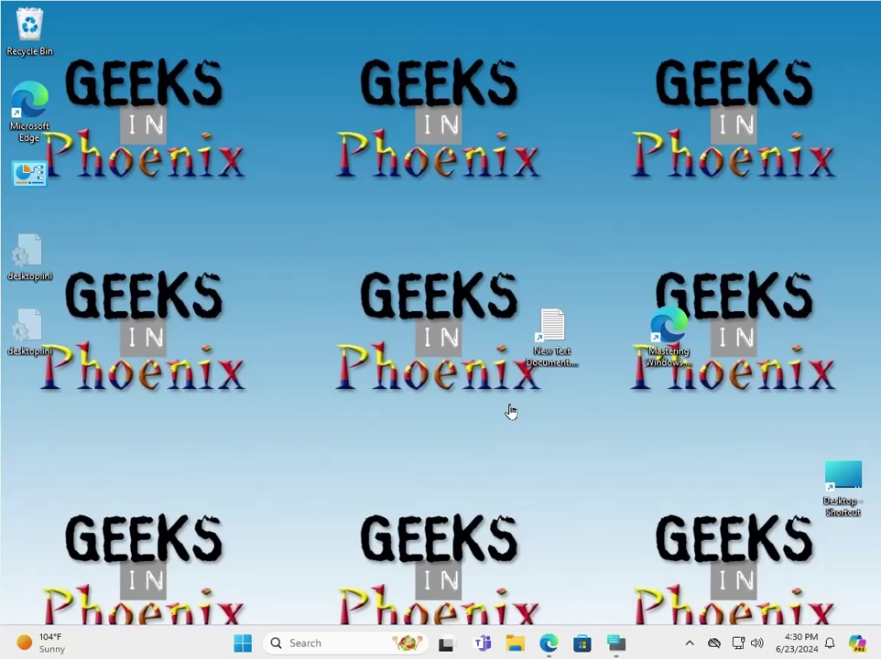
{"action": "key", "text": "ctrl+alt+n"}
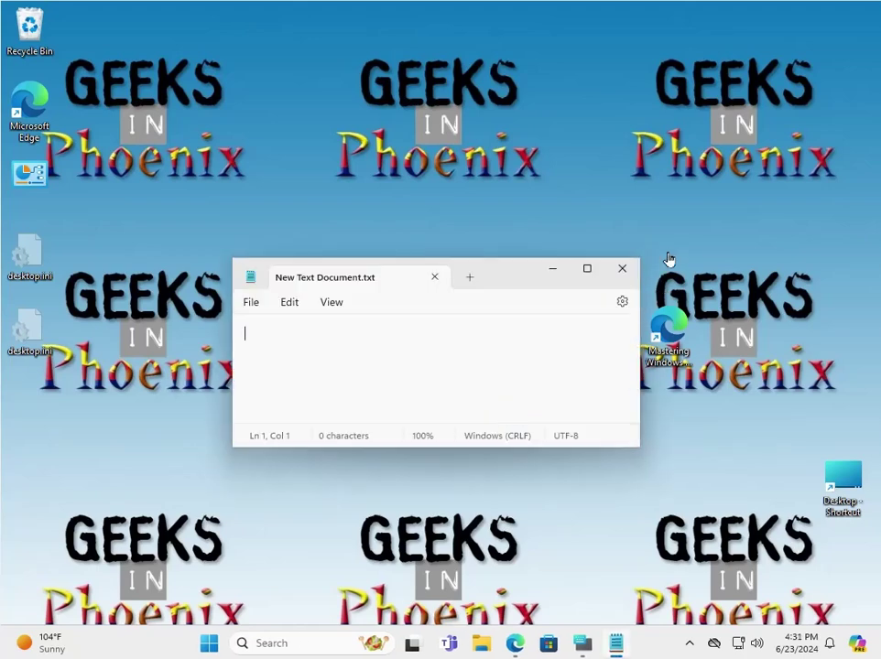
{"action": "left_click", "coordinate": [626, 275]}
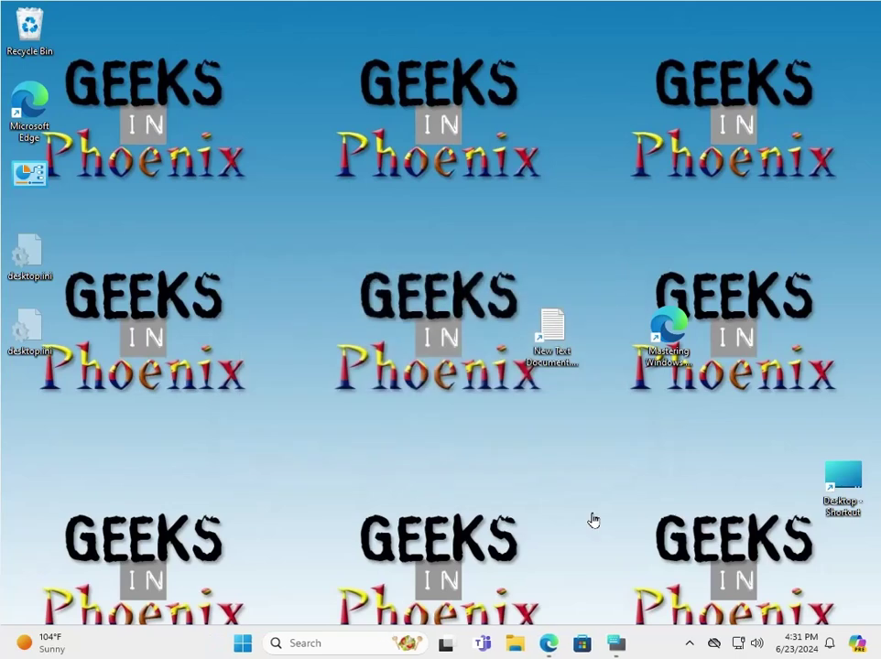
Assign Ctrl + Alt + 2 as the shortcut key of the Mastering Windows 11 Shortcuts web shortcut and apply it
{"action": "right_click", "coordinate": [675, 364]}
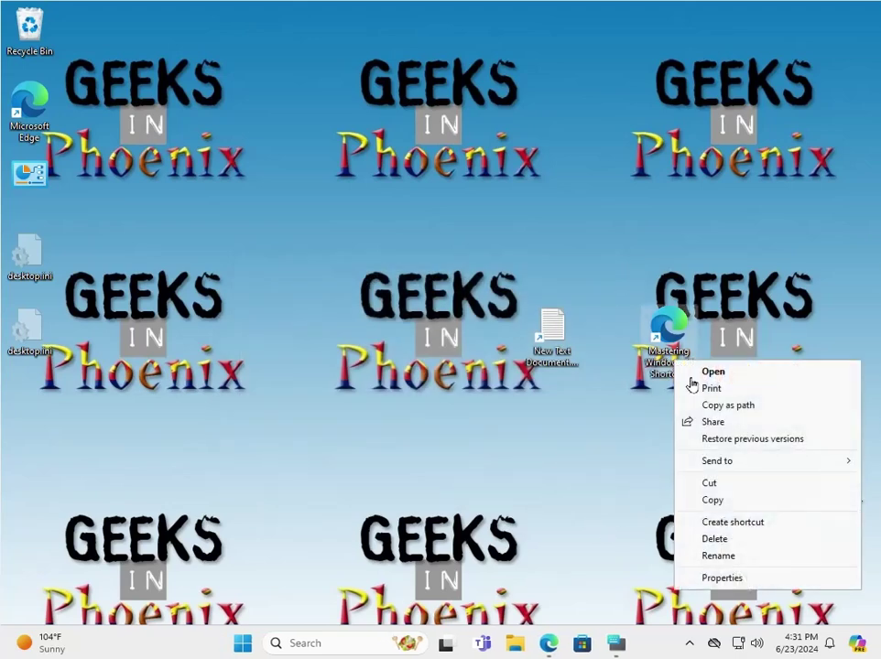
{"action": "left_click", "coordinate": [716, 578]}
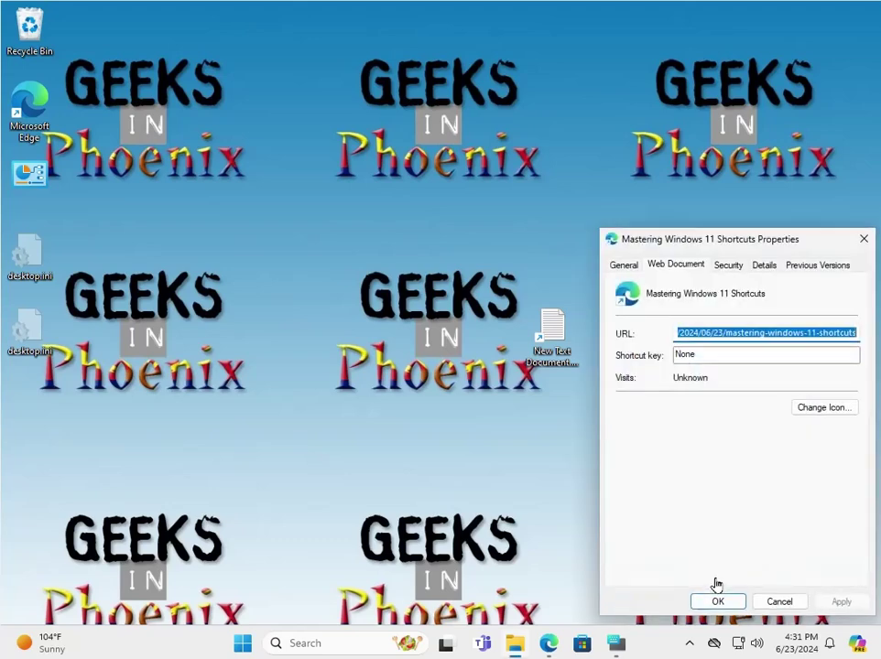
{"action": "left_click", "coordinate": [701, 359]}
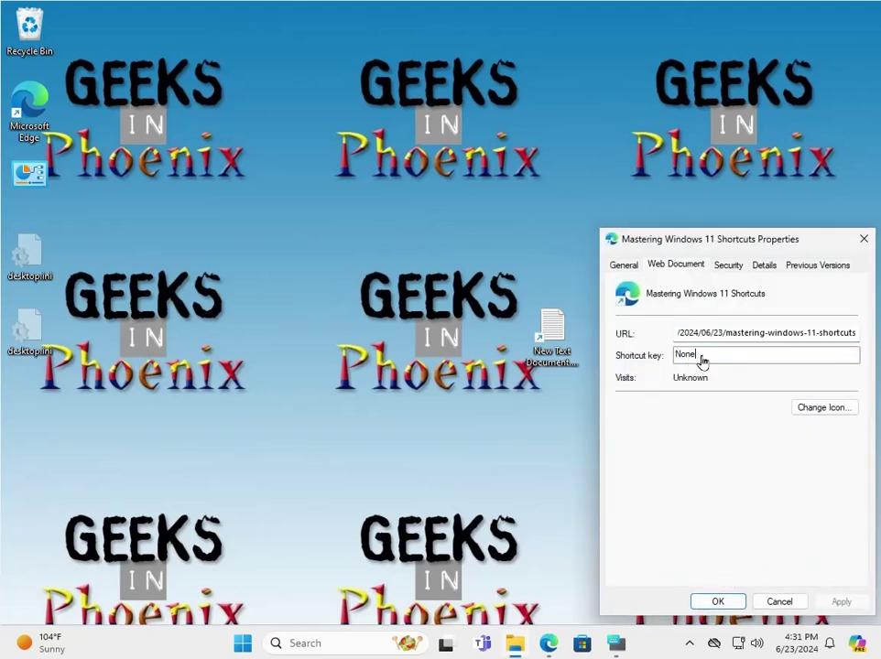
{"action": "key", "text": "ctrl+alt+2"}
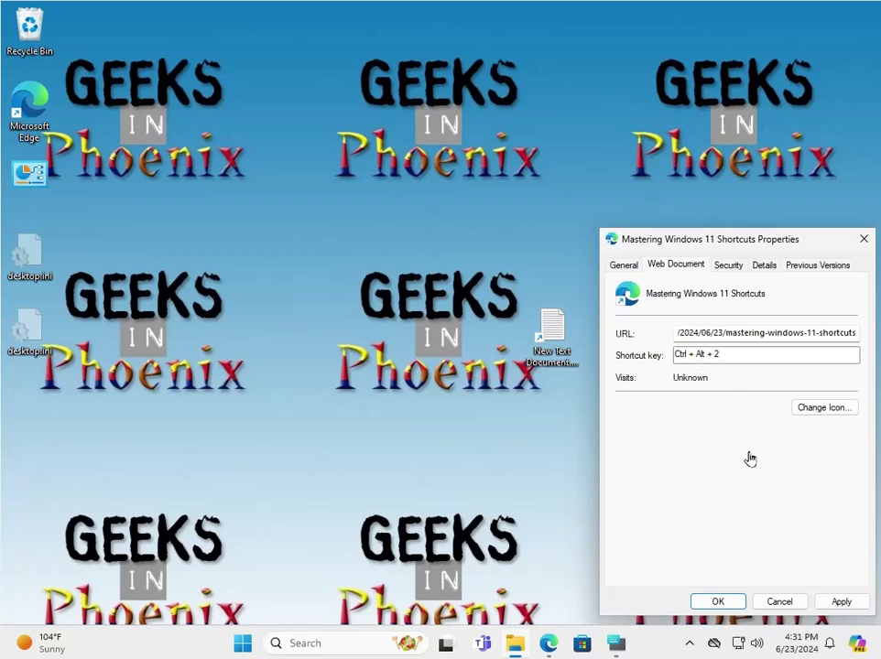
{"action": "left_click", "coordinate": [841, 602]}
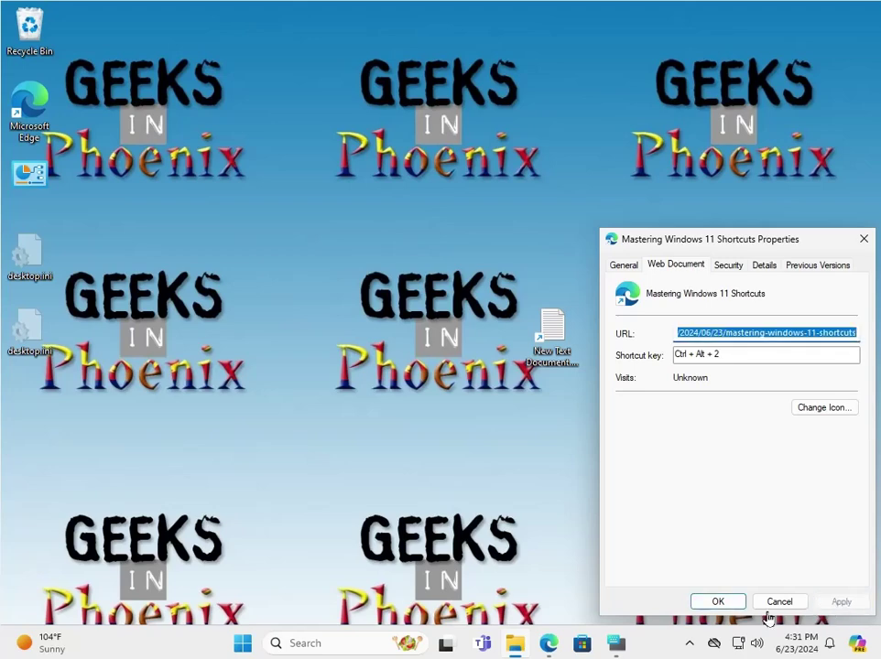
Close the web shortcut's properties and test Ctrl + Alt + 2, closing the extra Edge tab and minimizing the browser
{"action": "left_click", "coordinate": [721, 604]}
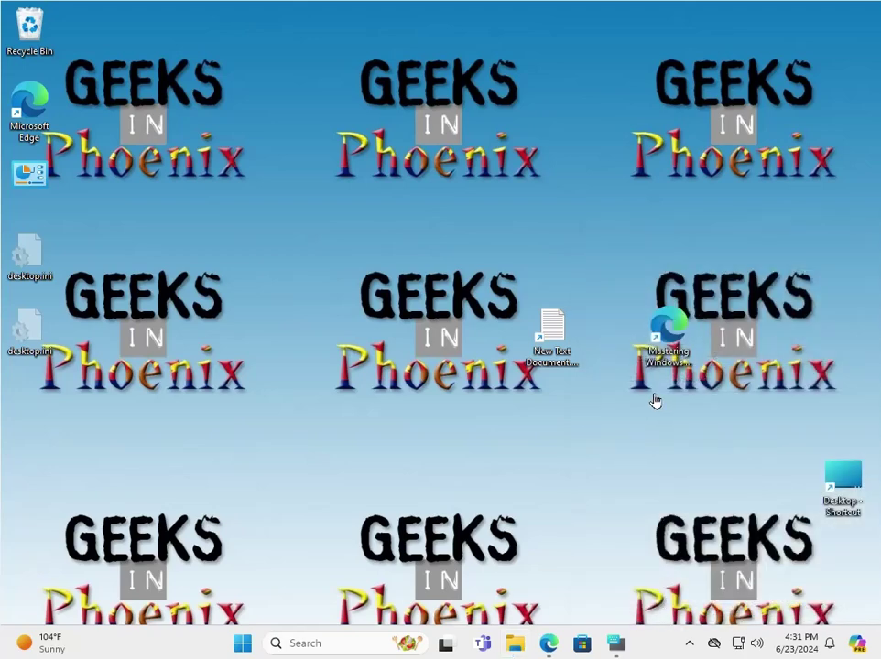
{"action": "left_click", "coordinate": [655, 400]}
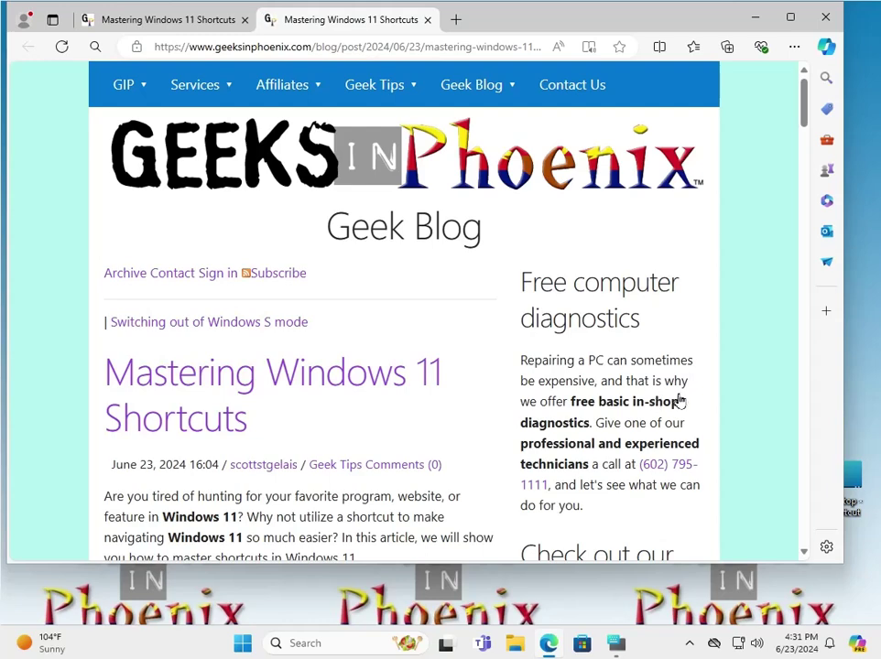
{"action": "left_click", "coordinate": [427, 19]}
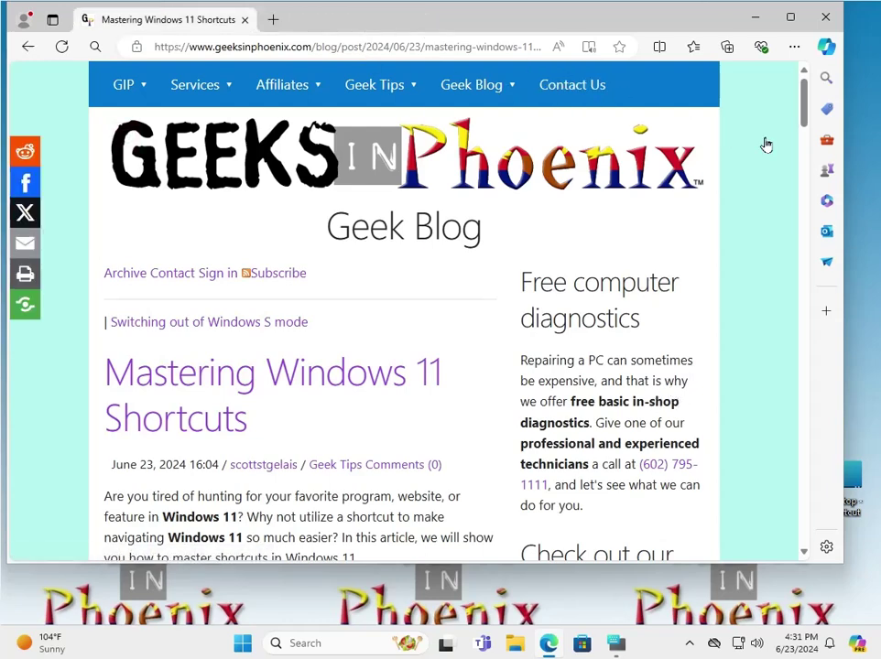
{"action": "left_click", "coordinate": [754, 18]}
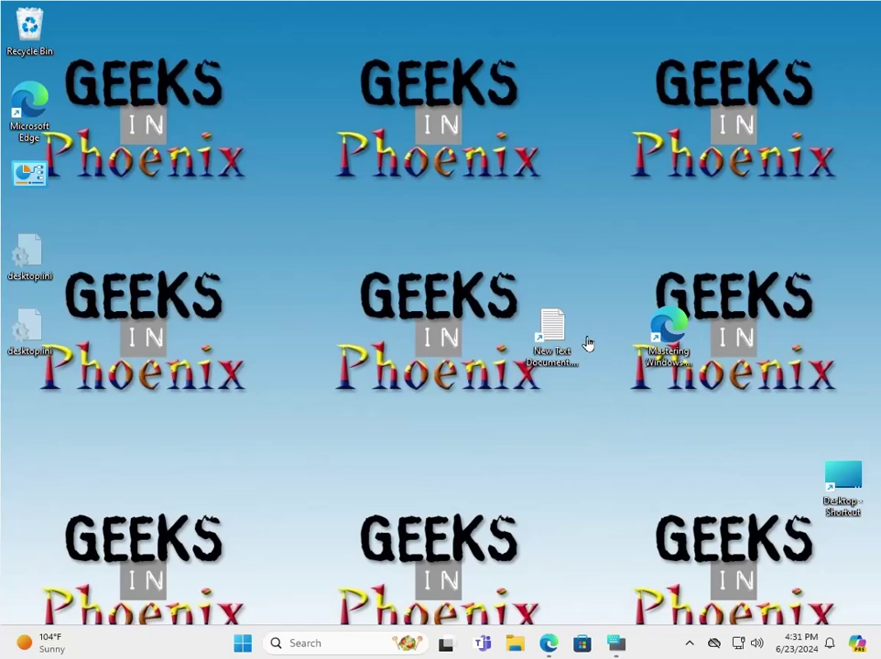
Delete the New Text Document, Mastering Windows 11 Shortcuts and Desktop folder shortcuts from the desktop
{"action": "right_click", "coordinate": [544, 347]}
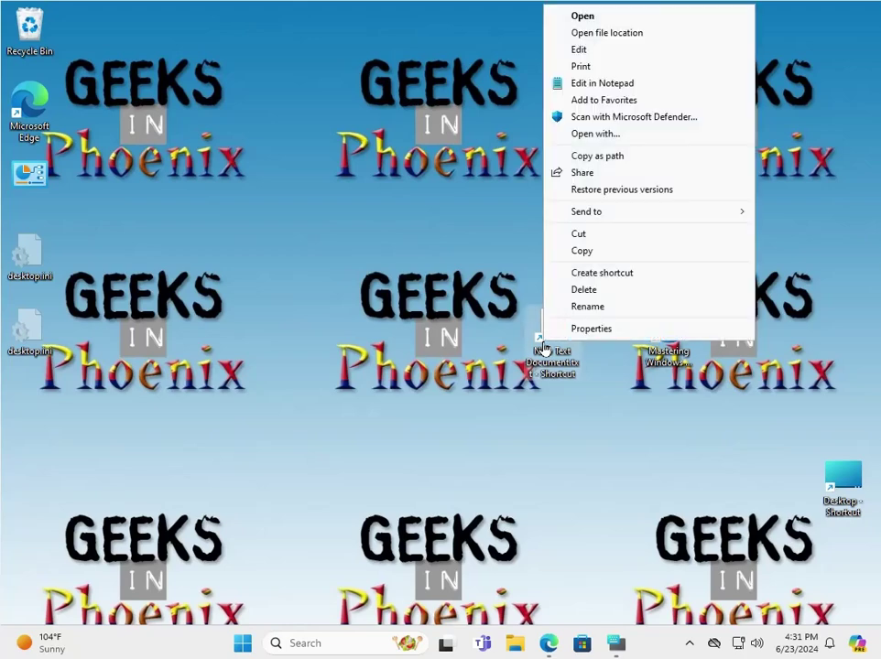
{"action": "left_click", "coordinate": [582, 289]}
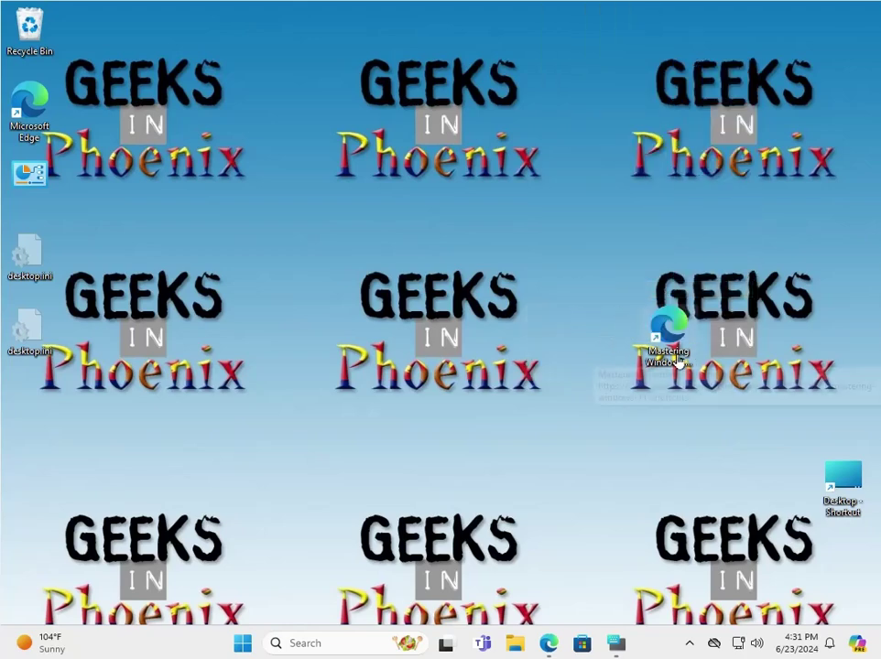
{"action": "left_click_drag", "start_coordinate": [677, 357], "coordinate": [41, 50]}
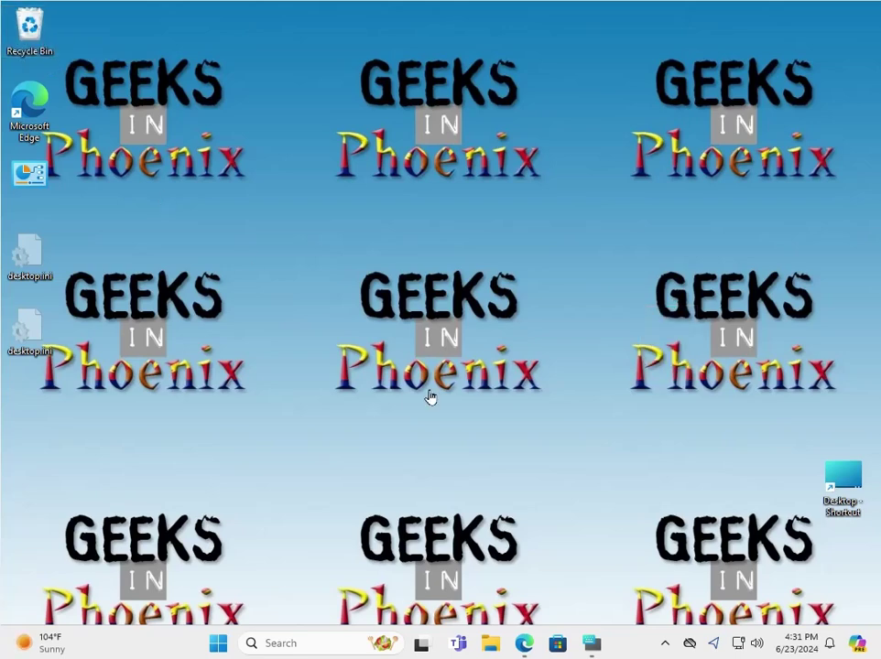
{"action": "right_click", "coordinate": [842, 490]}
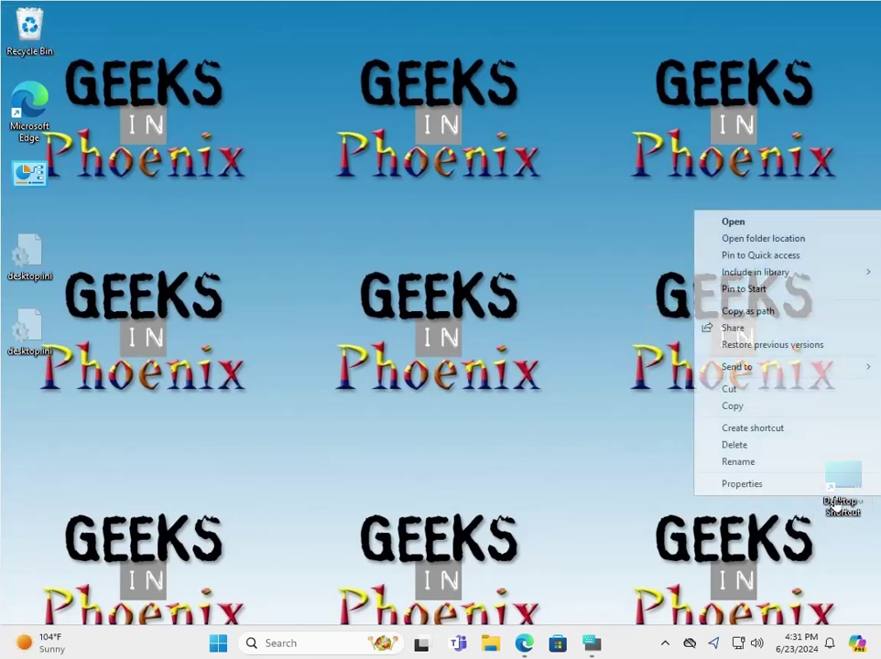
{"action": "left_click", "coordinate": [744, 449]}
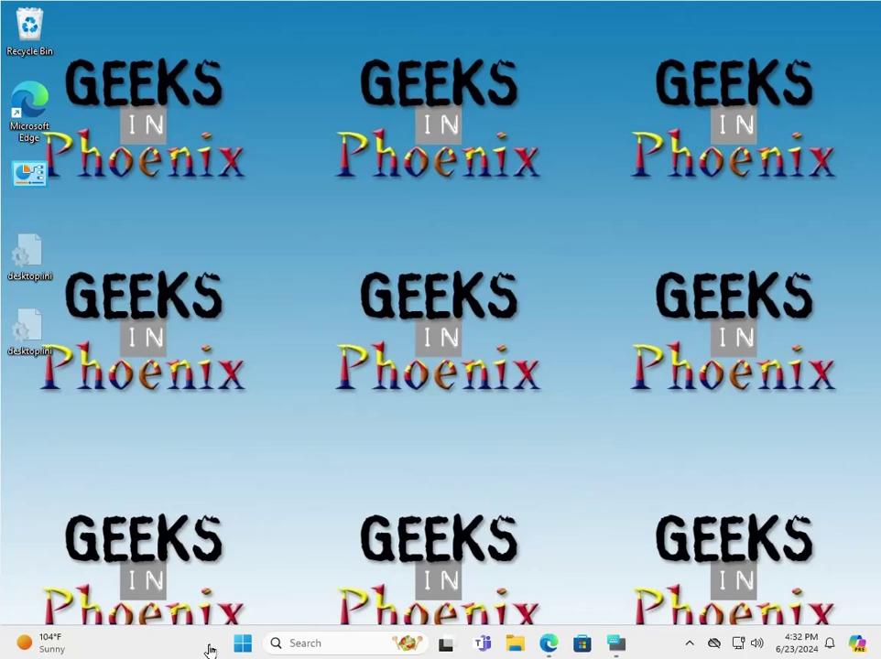
Show the list of all apps in Start and inspect the additional options of the Clock app
{"action": "left_click", "coordinate": [243, 647]}
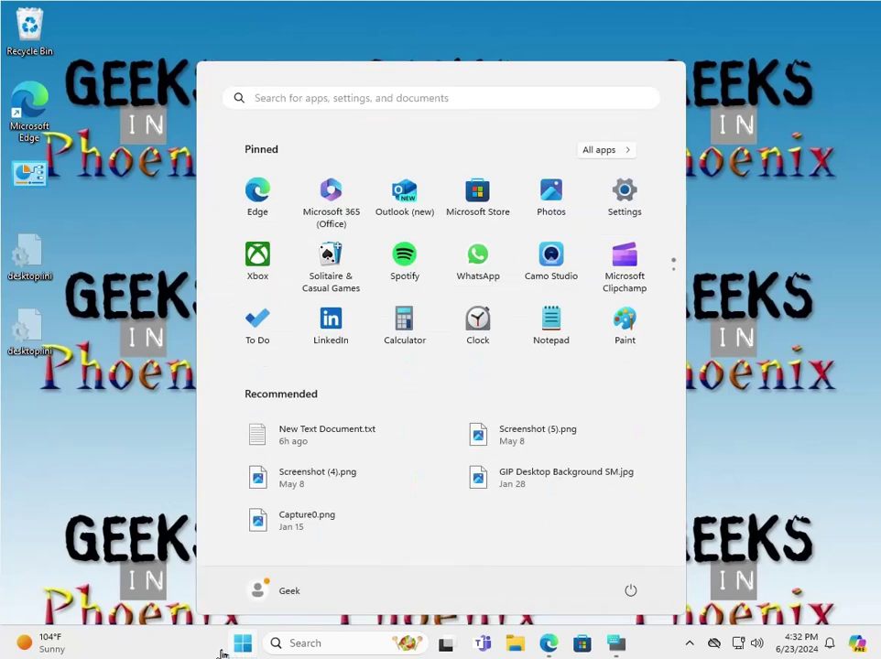
{"action": "left_click", "coordinate": [621, 155]}
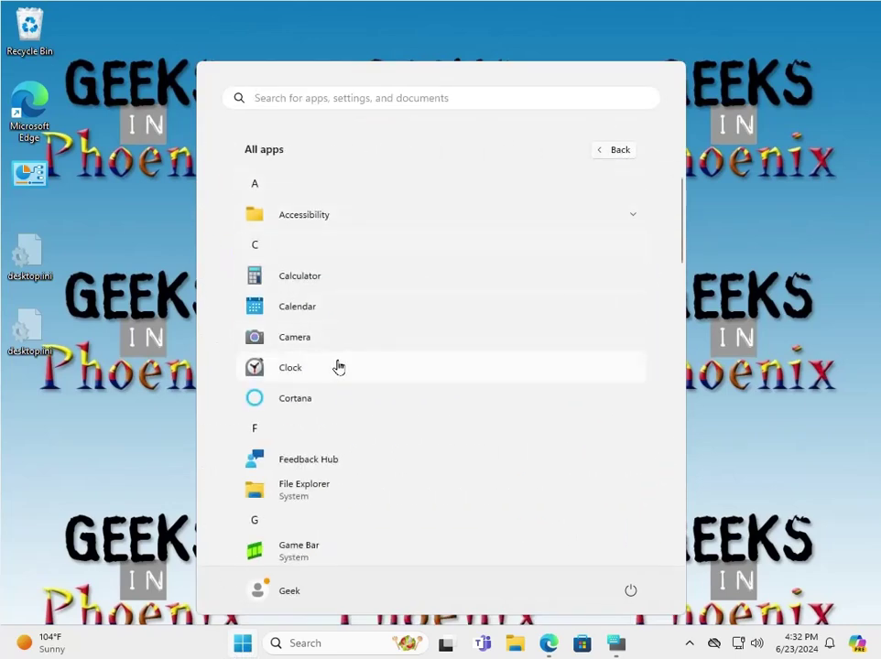
{"action": "right_click", "coordinate": [286, 378]}
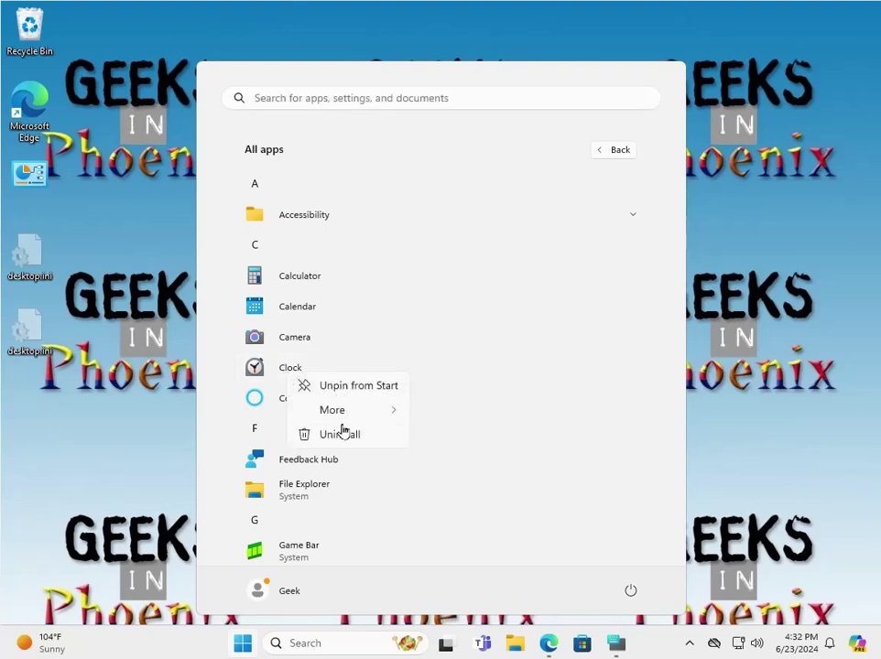
{"action": "mouse_move", "coordinate": [343, 417]}
{"action": "left_click", "coordinate": [454, 528]}
Pin the Maps app from the list of all apps to the taskbar, and unpin it again
{"action": "scroll", "coordinate": [412, 540], "scroll_direction": "down", "scroll_amount": 2}
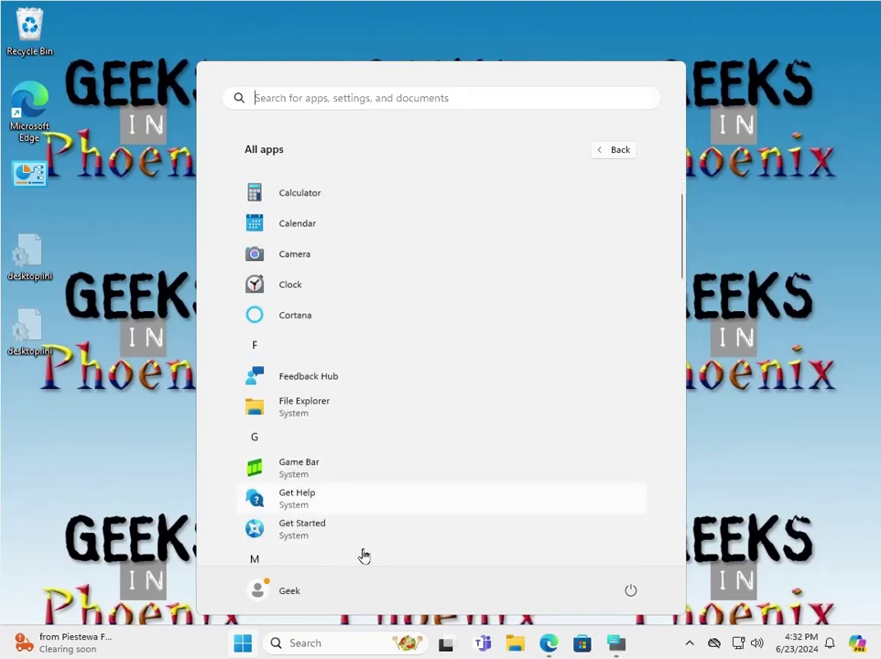
{"action": "scroll", "coordinate": [348, 513], "scroll_direction": "down", "scroll_amount": 4}
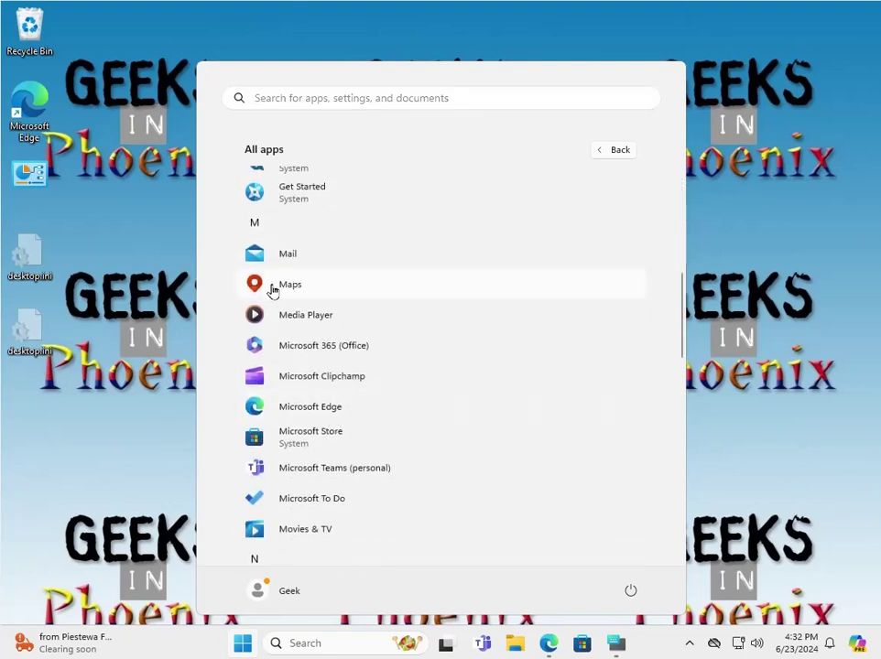
{"action": "right_click", "coordinate": [274, 290]}
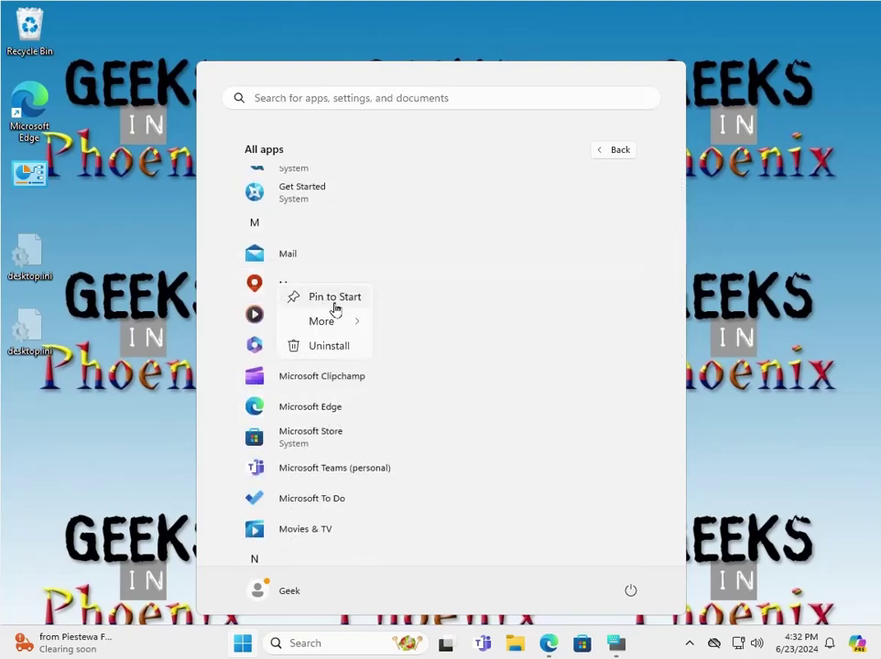
{"action": "mouse_move", "coordinate": [326, 330]}
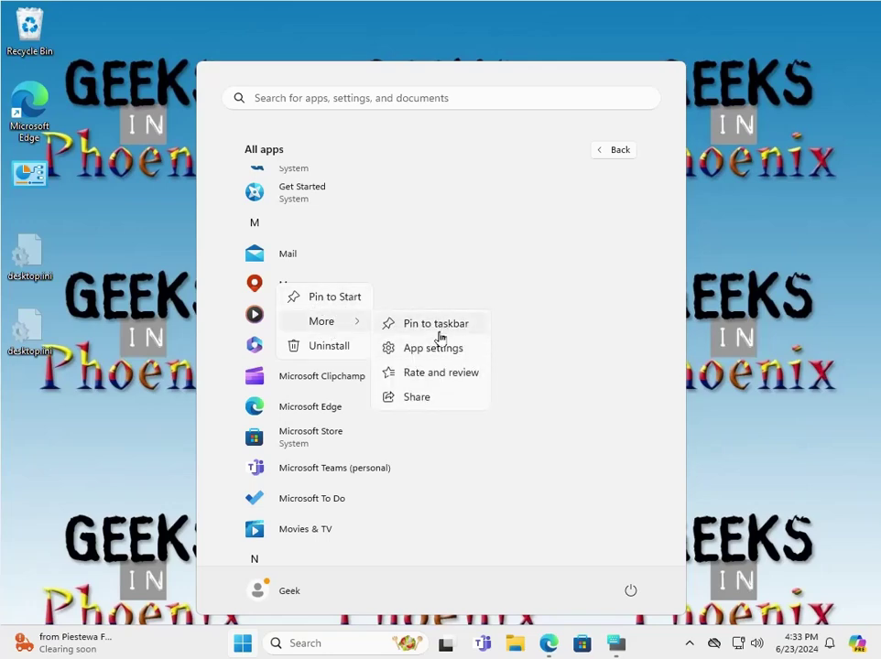
{"action": "left_click", "coordinate": [437, 325]}
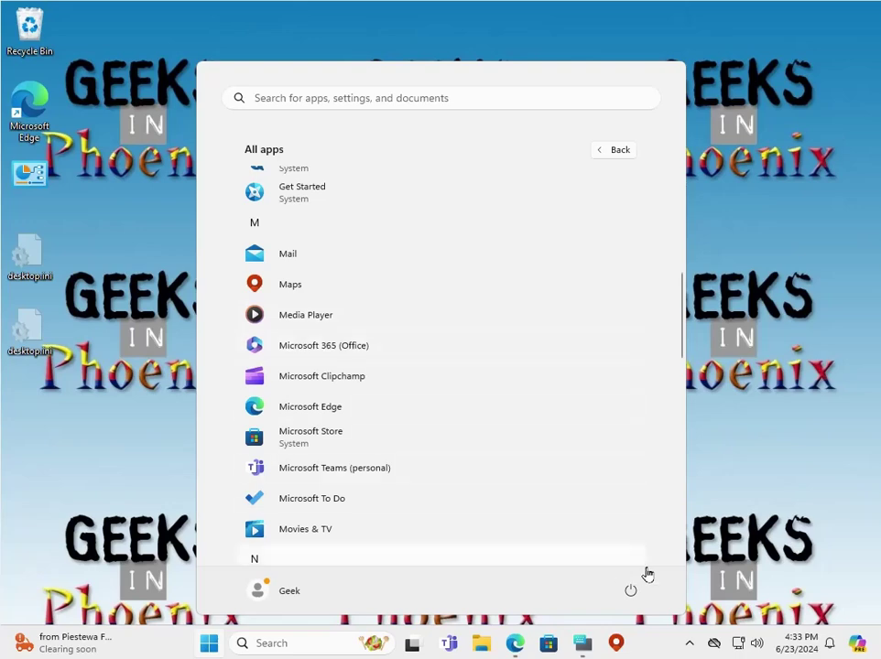
{"action": "left_click", "coordinate": [728, 324]}
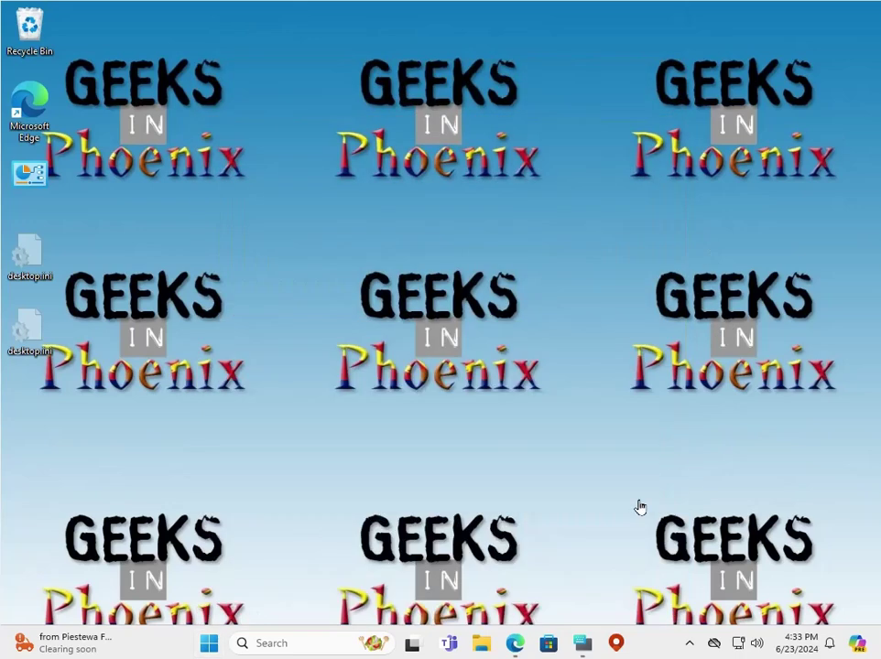
{"action": "right_click", "coordinate": [613, 646]}
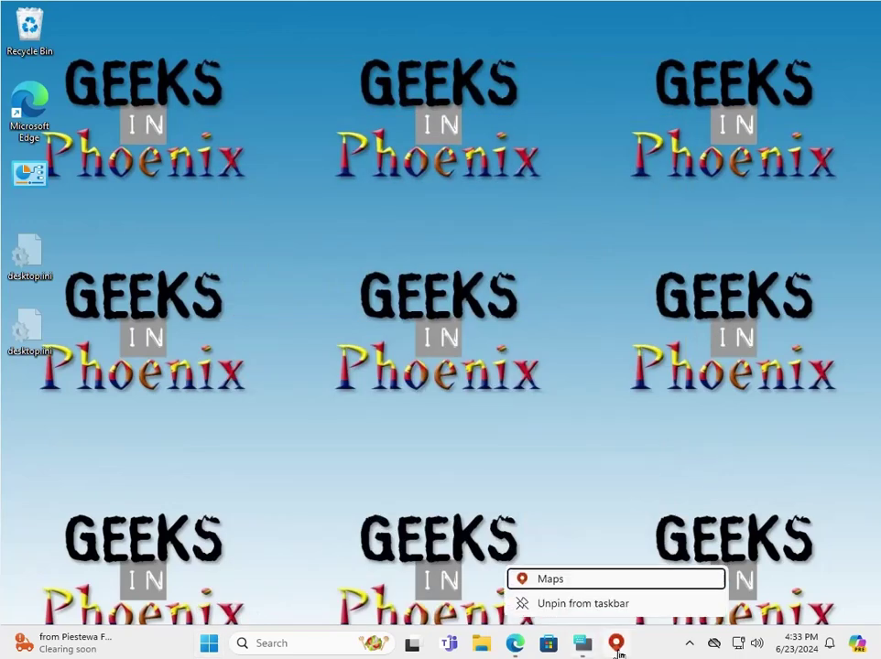
{"action": "left_click", "coordinate": [570, 611]}
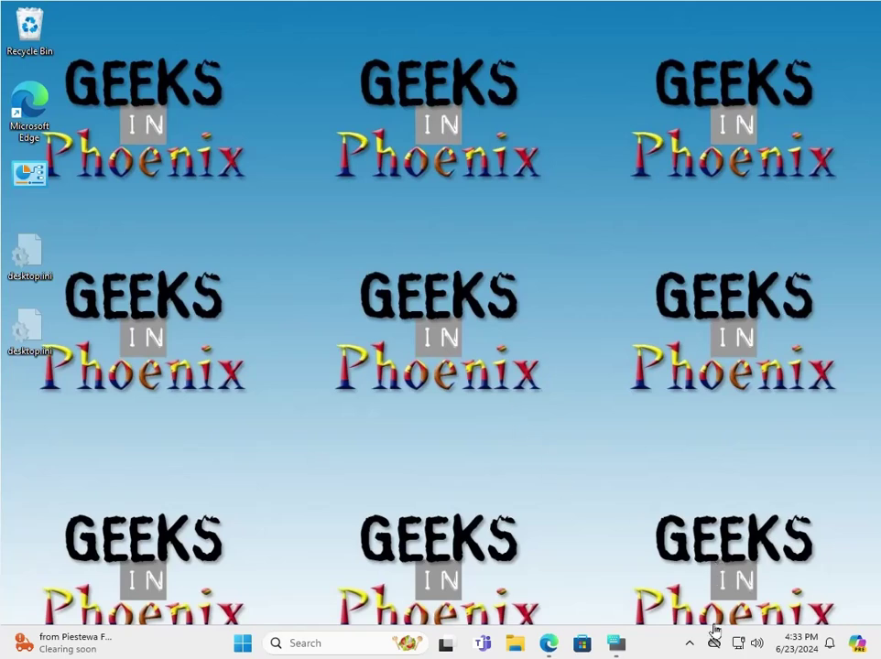
Restore the On-Screen Keyboard and open a File Explorer window
{"action": "left_click", "coordinate": [617, 646]}
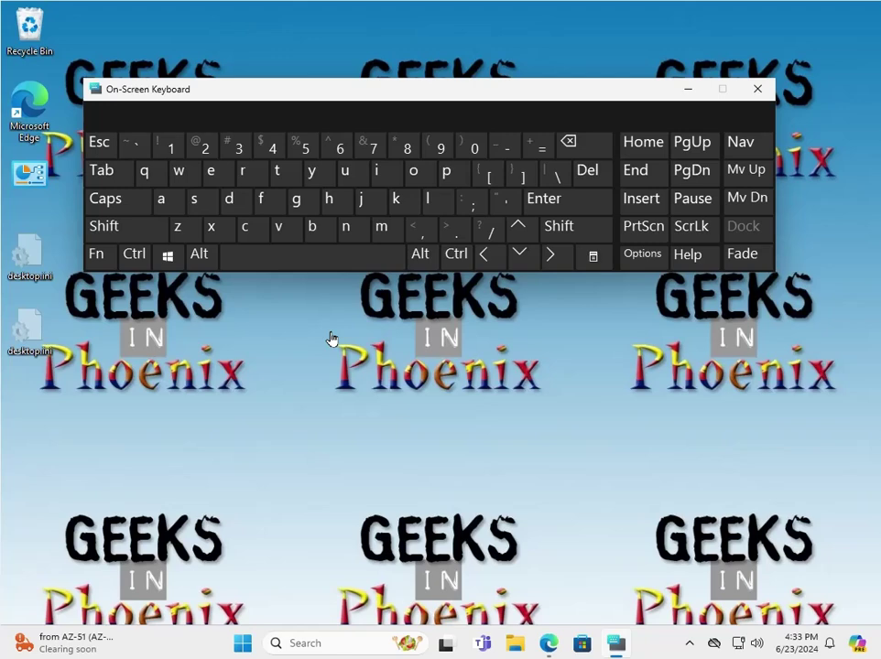
{"action": "key", "text": "super+e"}
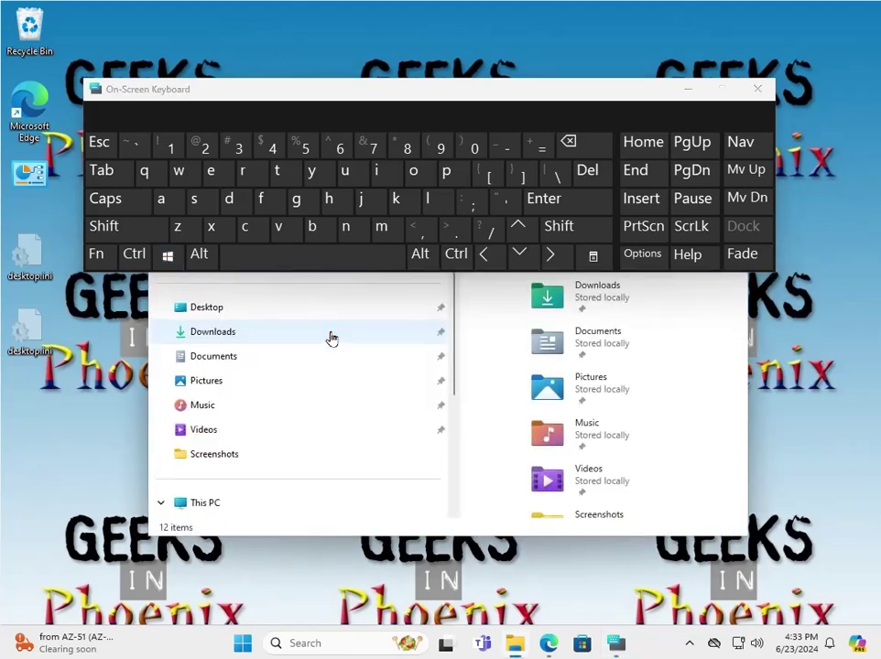
Open the Run dialog, and minimize all windows to show the desktop
{"action": "key", "text": "super"}
{"action": "key", "text": "super+r"}
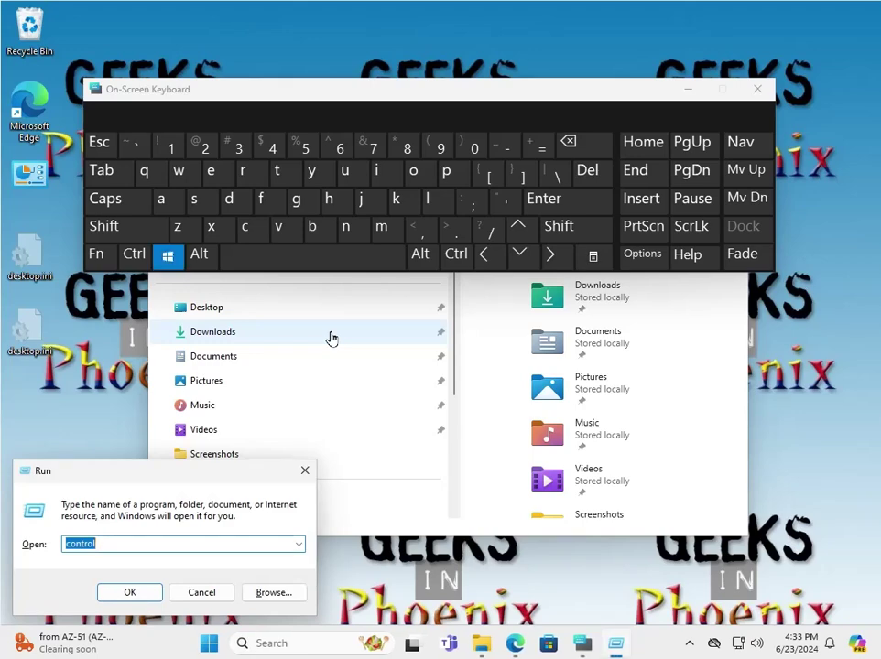
{"action": "key", "text": "super+d"}
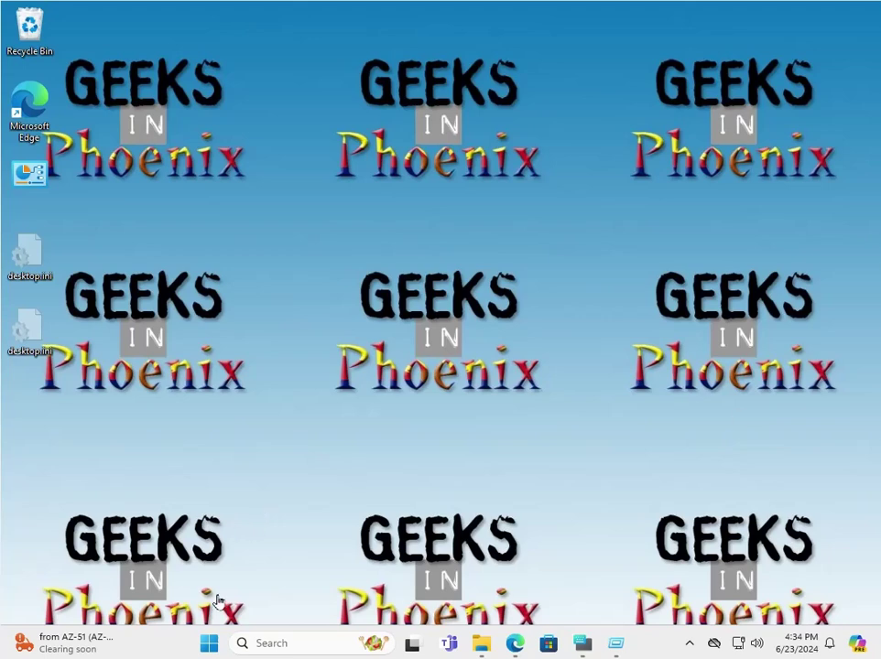
Switch to Edge and open one of the keyboard shortcut category links near the end of the Mastering Windows 11 Shortcuts article
{"action": "left_click", "coordinate": [514, 645]}
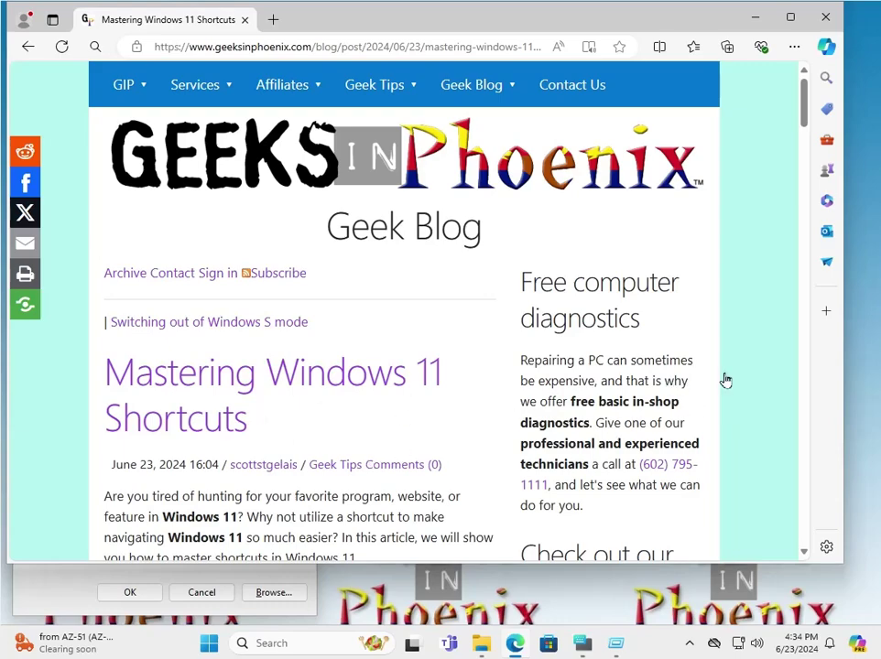
{"action": "scroll", "coordinate": [749, 393], "scroll_direction": "down", "scroll_amount": 15}
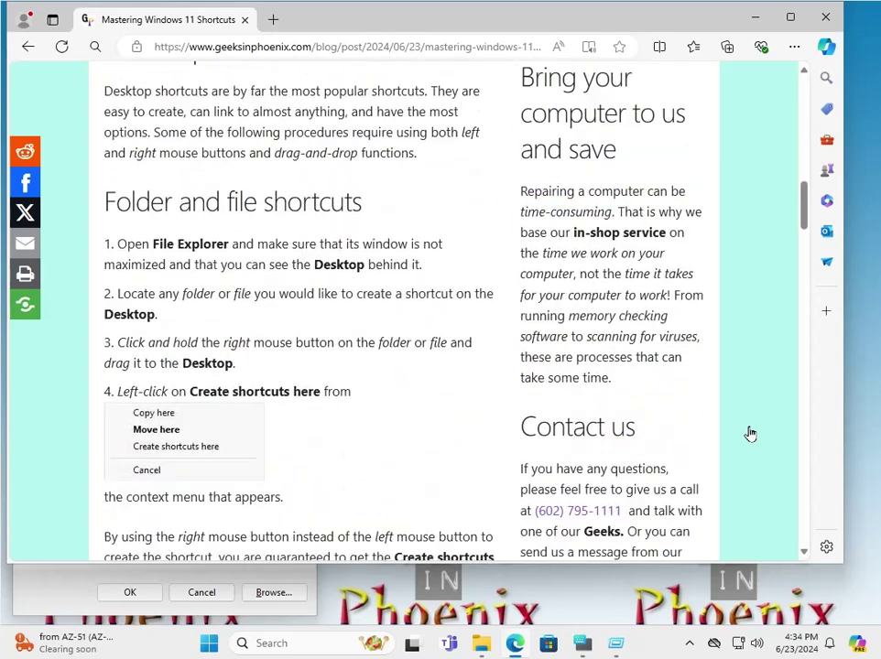
{"action": "scroll", "coordinate": [749, 433], "scroll_direction": "down", "scroll_amount": 15}
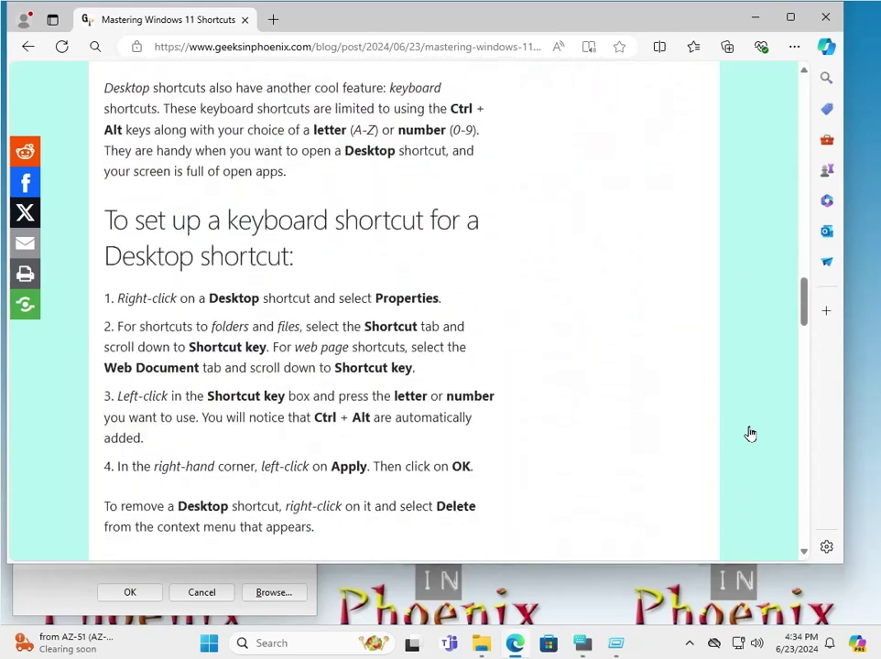
{"action": "scroll", "coordinate": [748, 433], "scroll_direction": "down", "scroll_amount": 8}
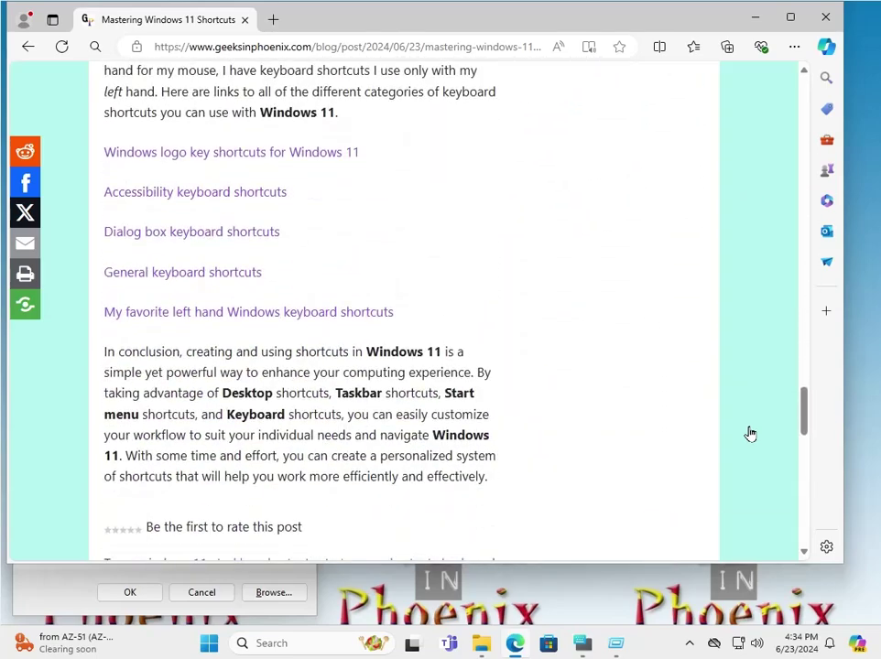
{"action": "scroll", "coordinate": [426, 379], "scroll_direction": "up", "scroll_amount": 1}
{"action": "left_click", "coordinate": [230, 230]}
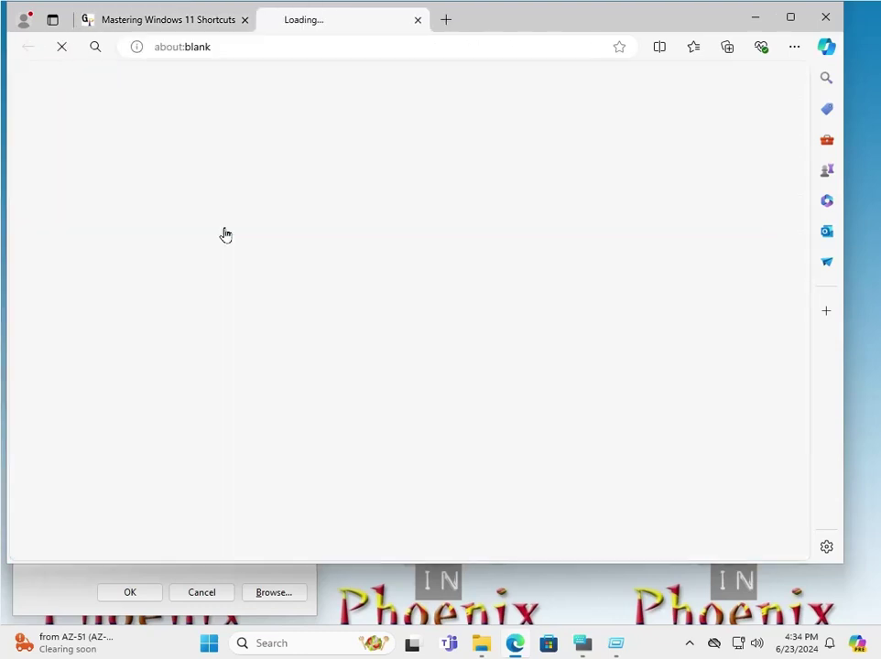